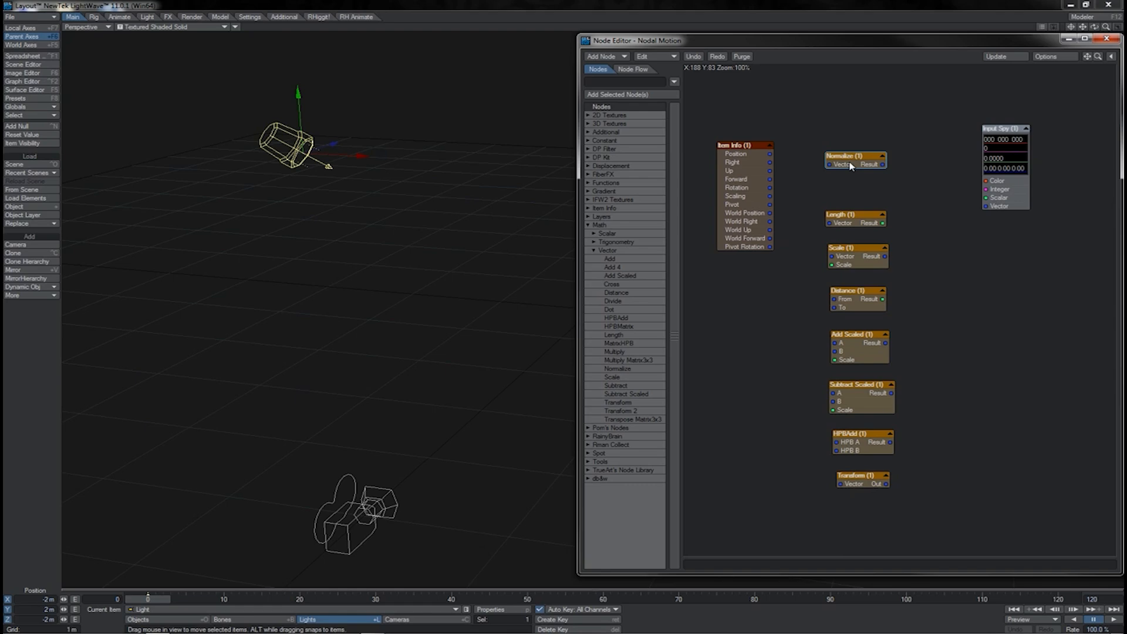
Connect Item Info's Position to the Normalize node's Vector input and send the Normalize result to Input Spy's Vector input.
drag(770, 154, 830, 165)
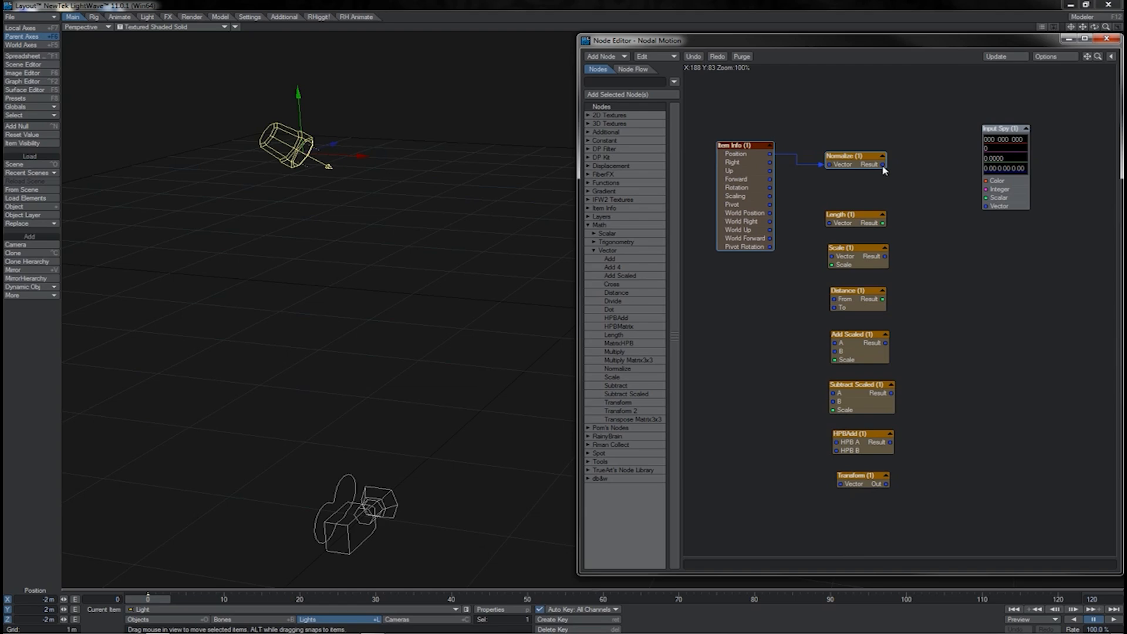
drag(881, 165, 987, 206)
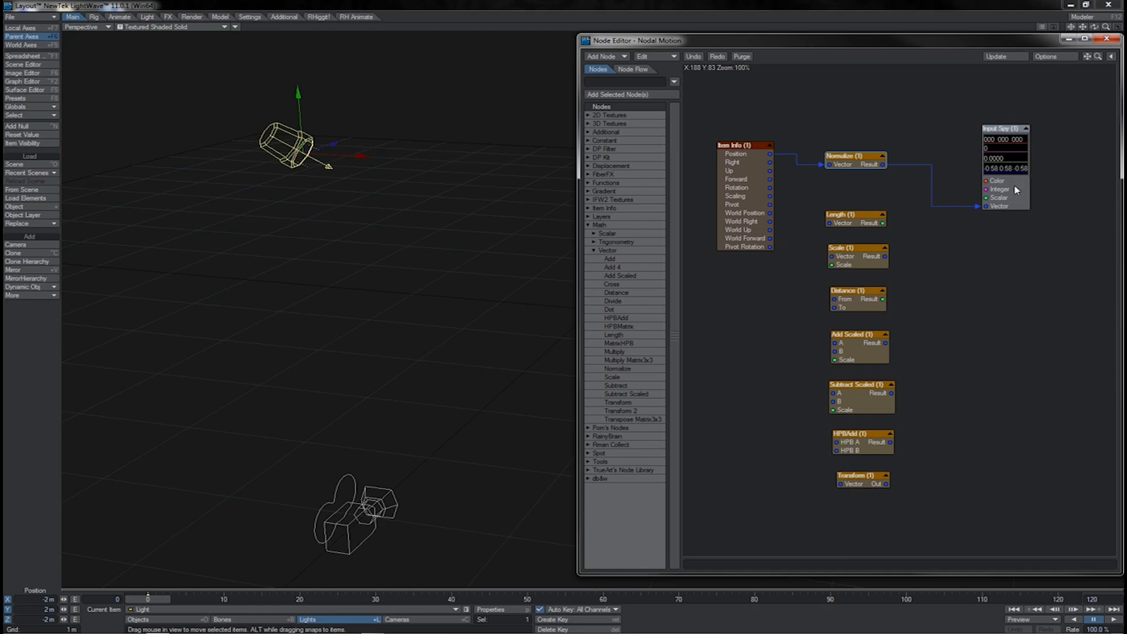
mouse_move(1017, 190)
mouse_down()
mouse_move(1040, 191)
mouse_move(1036, 180)
mouse_up()
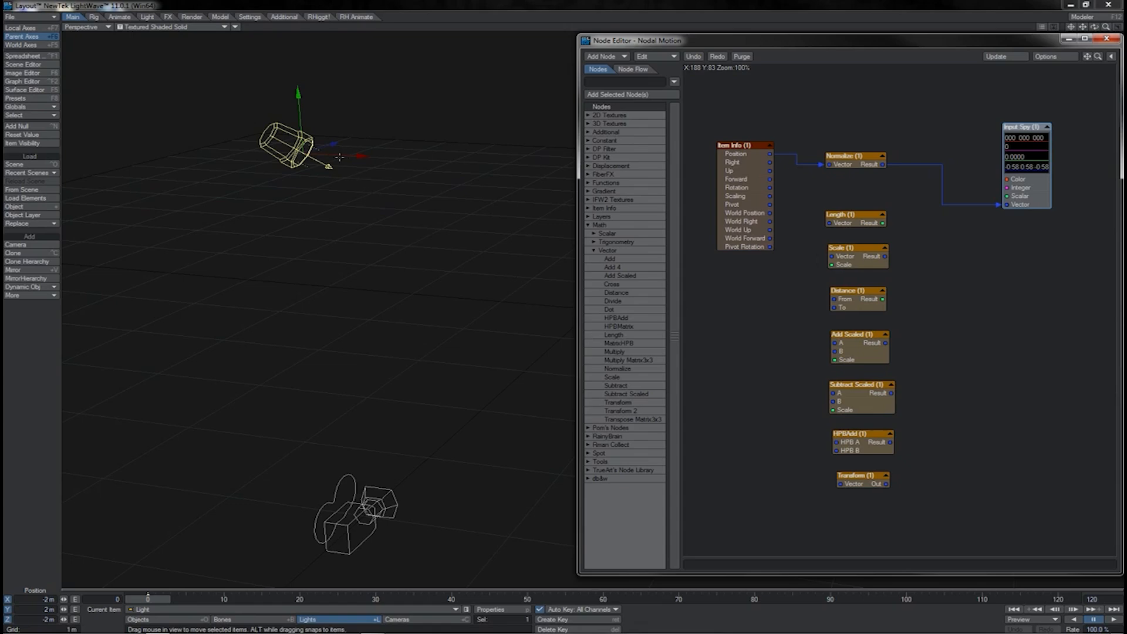
Feed Item Info's Position into the Length node and connect the Length result to Input Spy's Scalar input.
drag(864, 223, 863, 208)
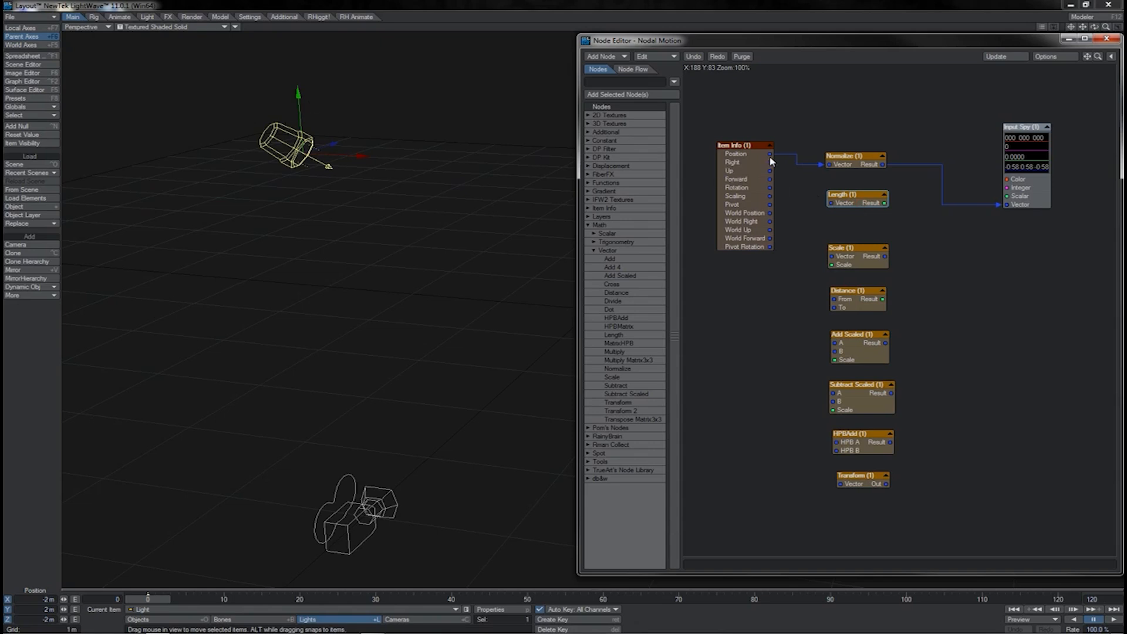
drag(770, 153, 1007, 199)
drag(857, 204, 856, 198)
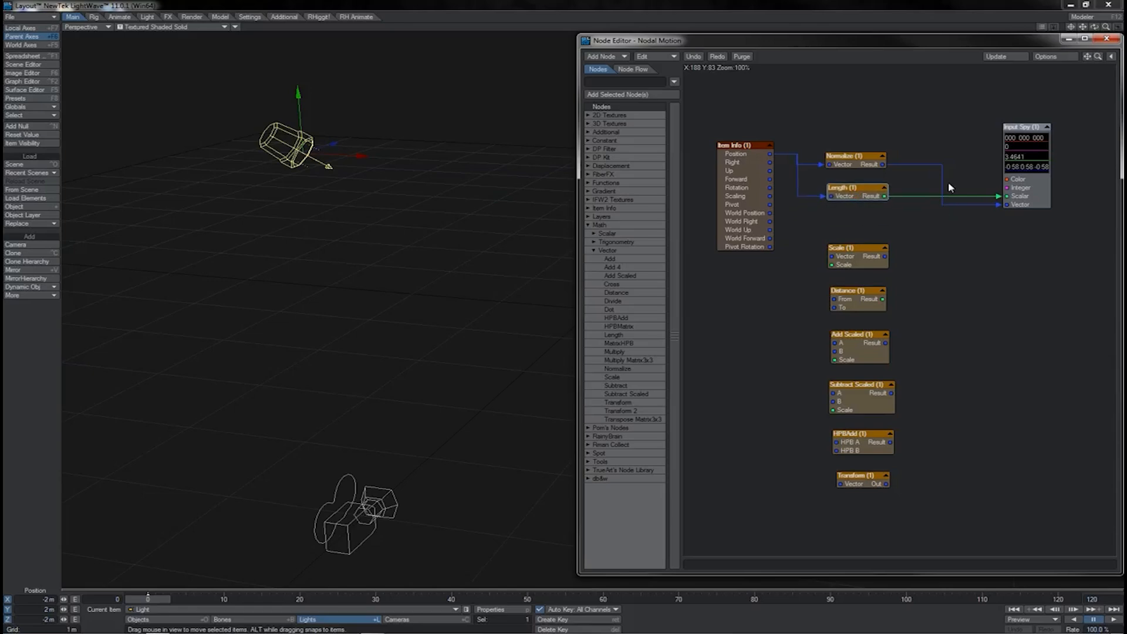
click(822, 196)
drag(860, 199, 933, 236)
mouse_move(855, 255)
mouse_down()
mouse_move(843, 244)
mouse_move(861, 243)
mouse_move(853, 251)
mouse_move(865, 261)
mouse_move(855, 253)
mouse_up()
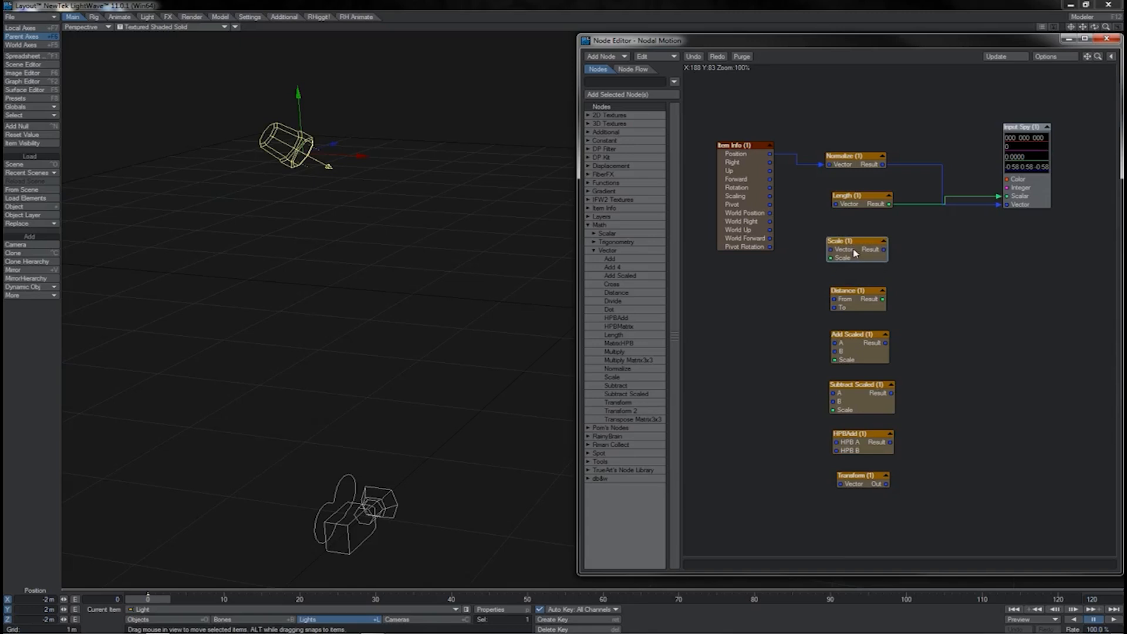
drag(770, 154, 836, 204)
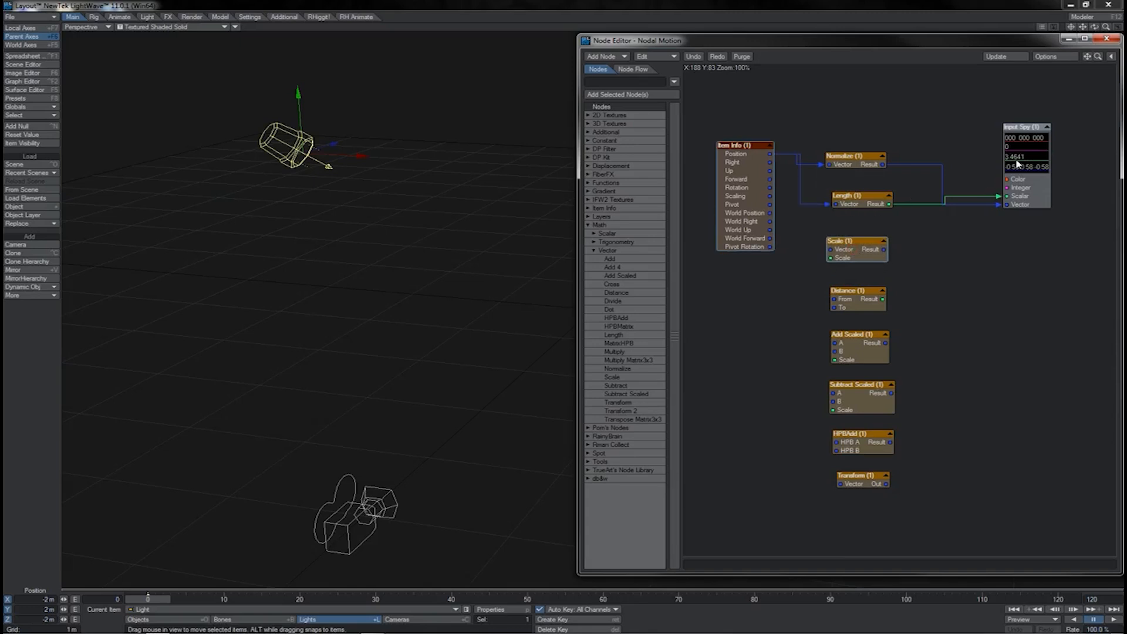
Route Item Info's Position through the Scale node into Length's Vector input, and disconnect Input Spy's Vector input.
drag(769, 154, 831, 249)
double_click(838, 254)
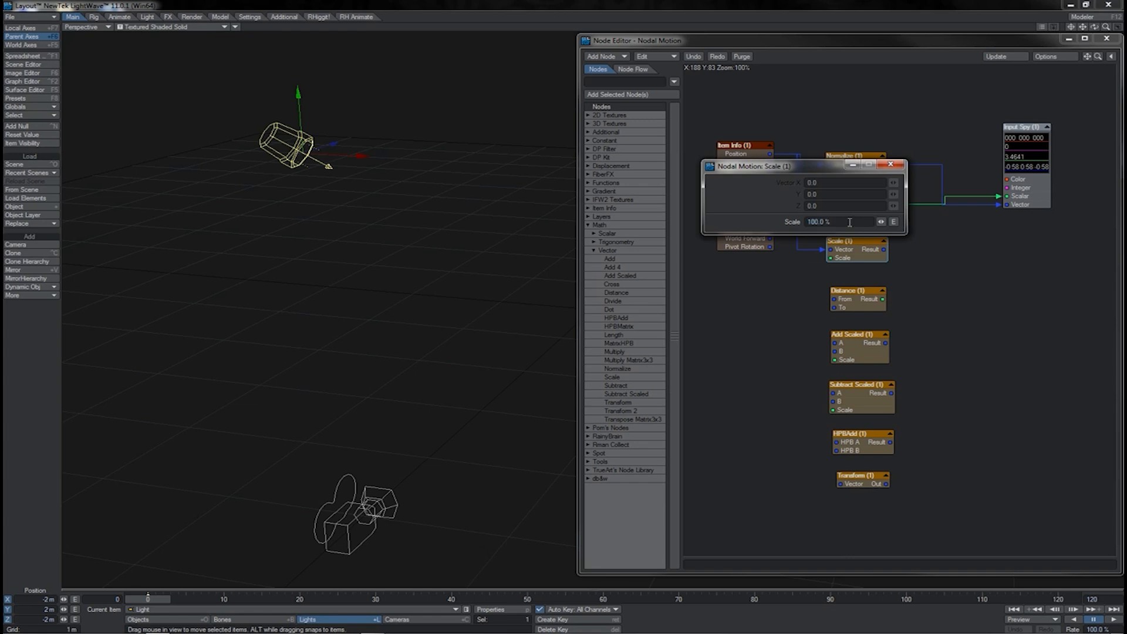
click(890, 164)
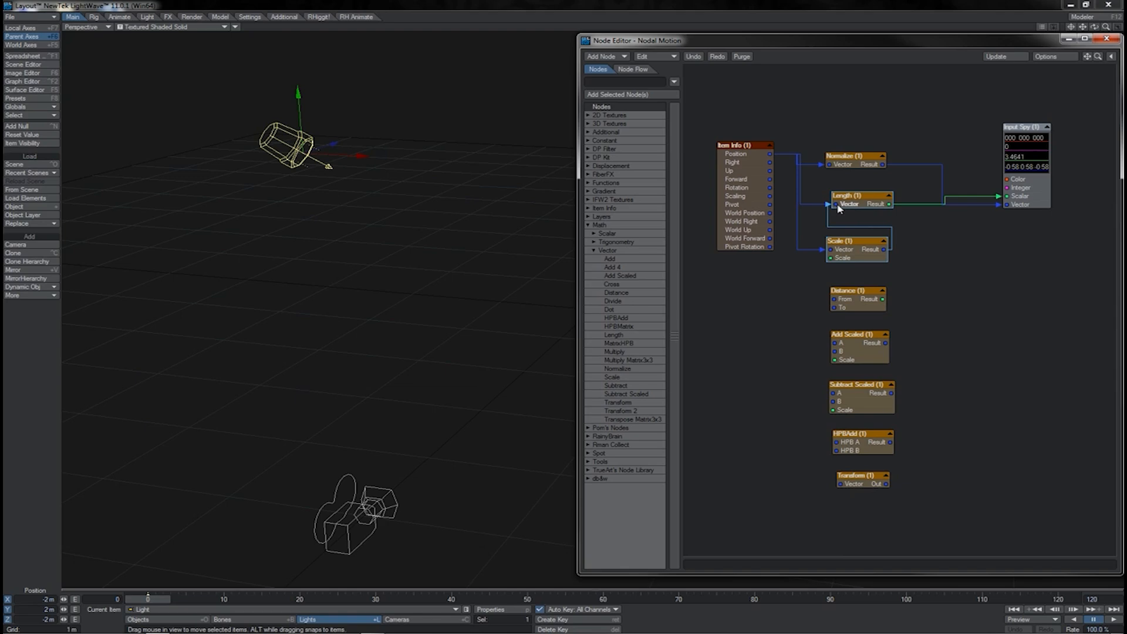
drag(838, 205, 838, 205)
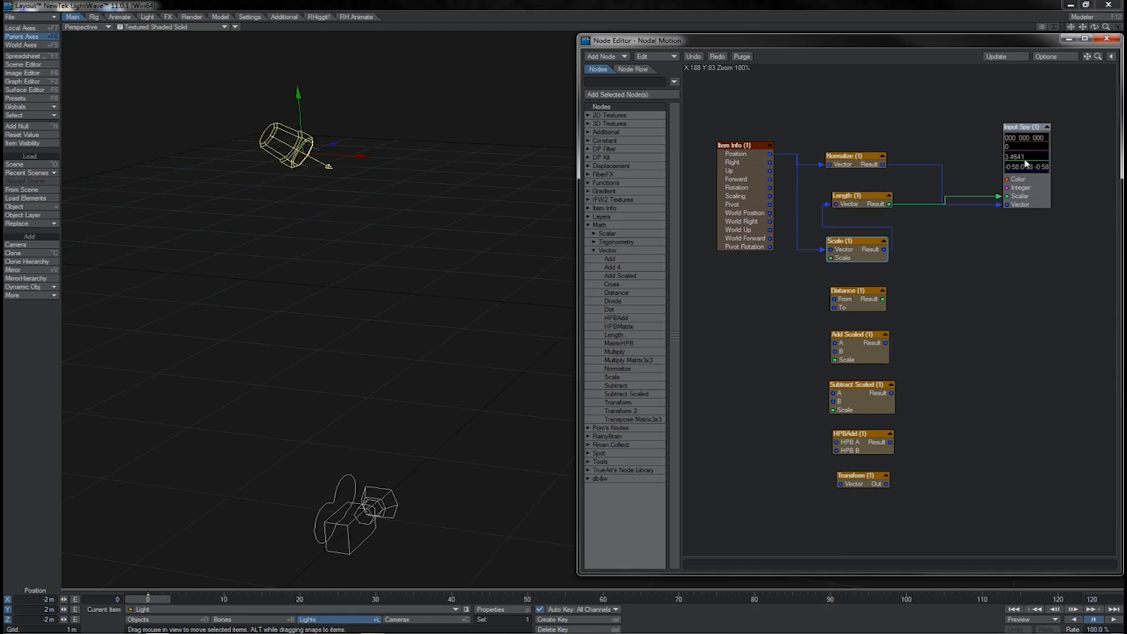
drag(1003, 205, 925, 263)
double_click(856, 258)
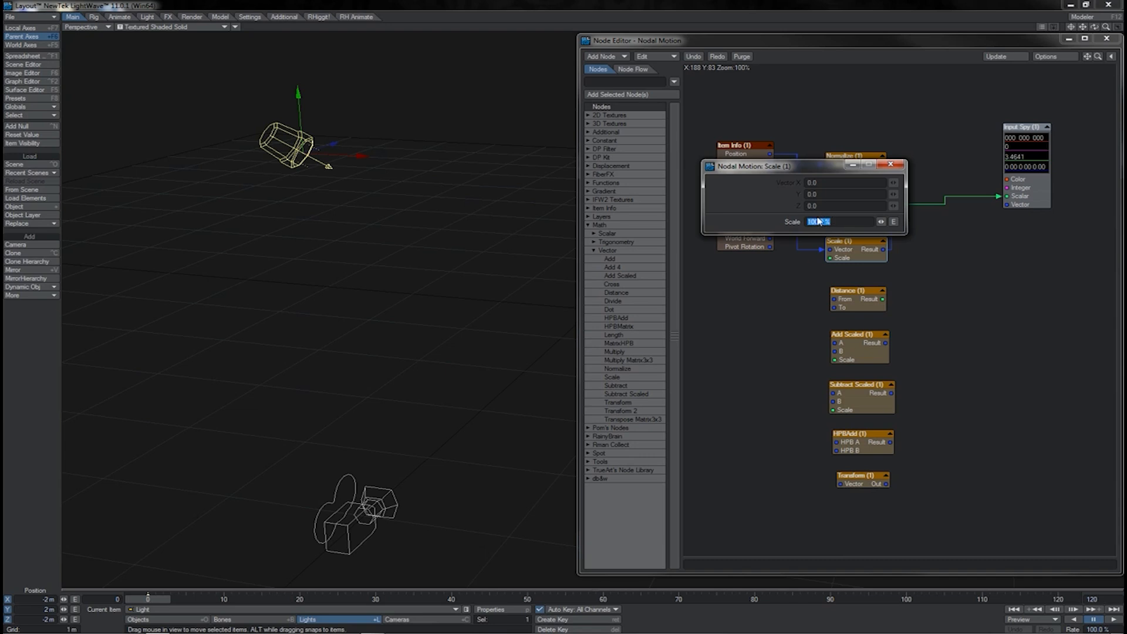
click(890, 165)
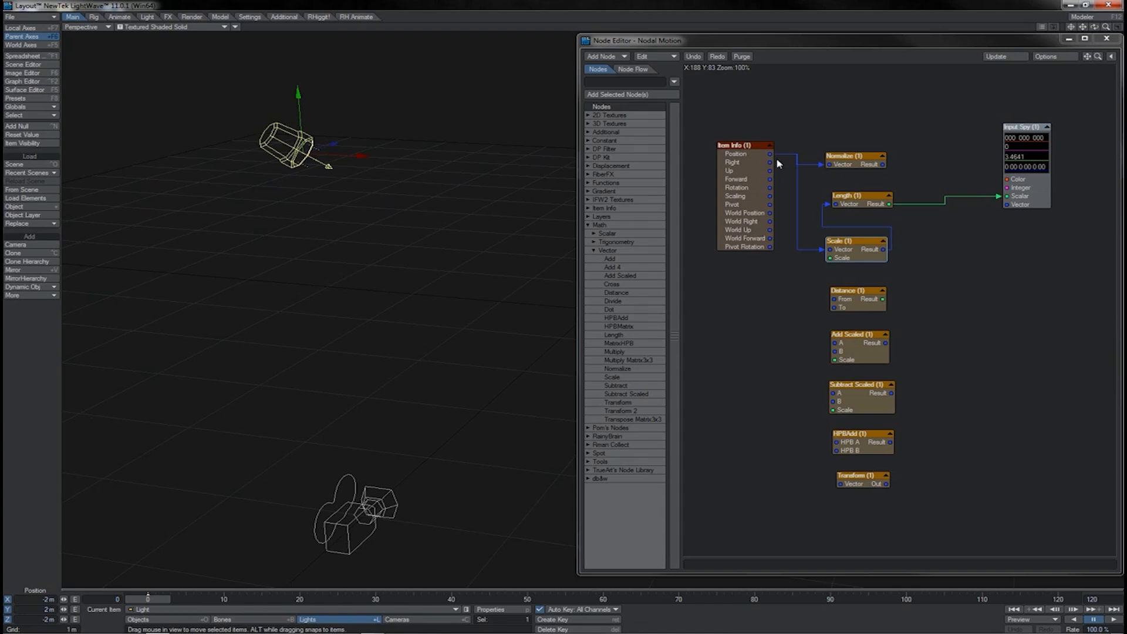
Feed the Normalize result into the Scale node ahead of Length and set its Scale to 230%.
drag(771, 155, 819, 252)
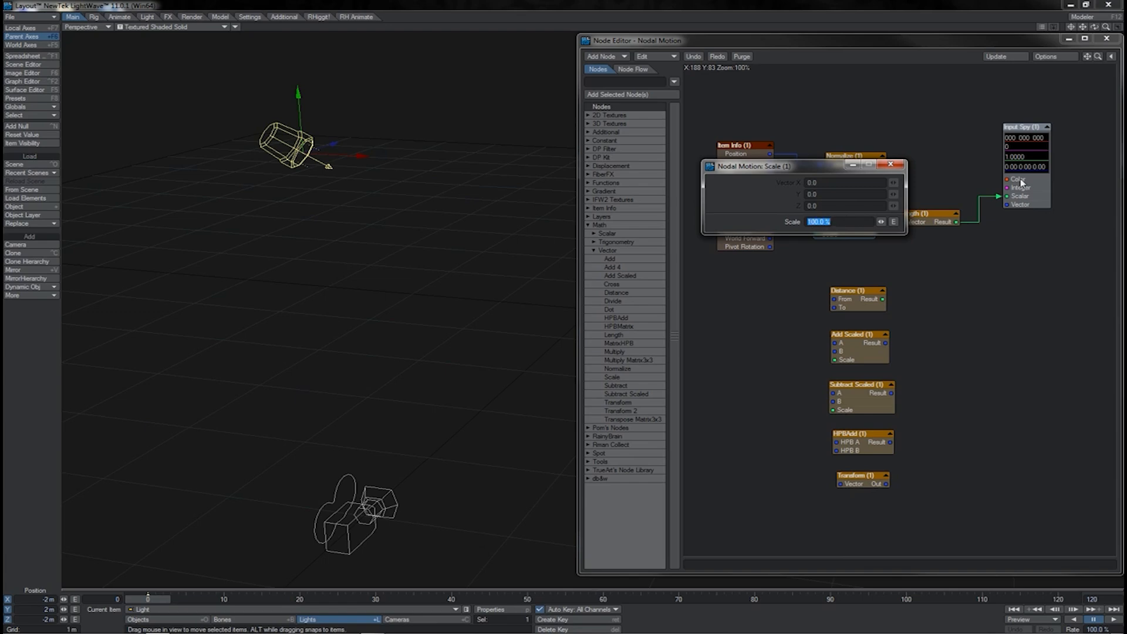
drag(842, 220, 777, 221)
text(230)
key(Return)
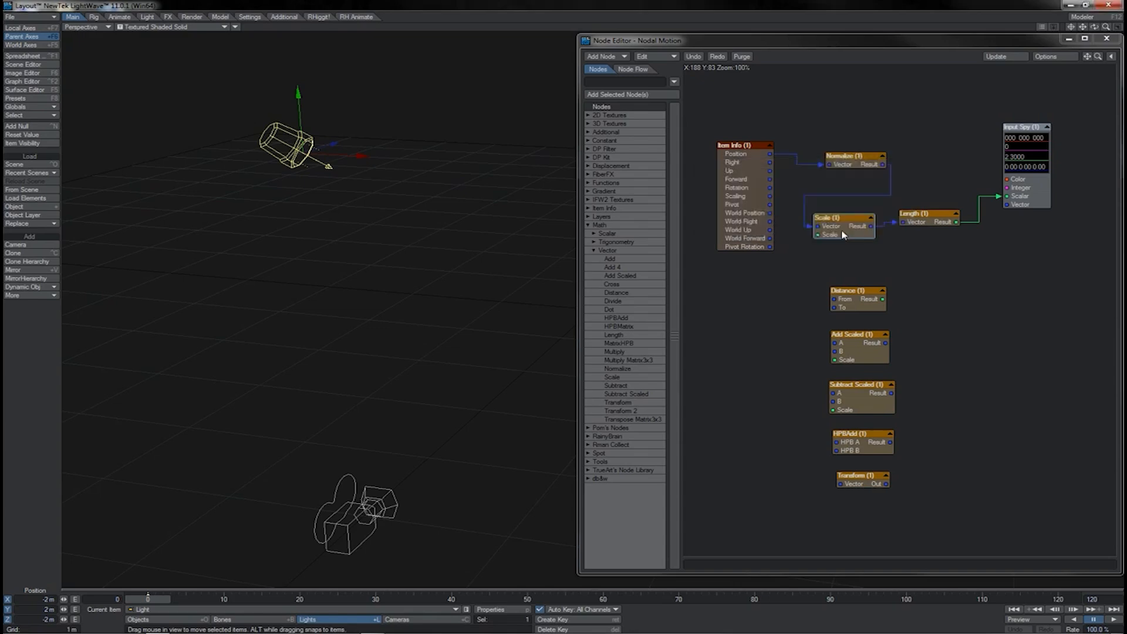
drag(837, 227, 841, 234)
Reposition the Distance and Item Info nodes and narrow the Node Editor window to reveal more of the viewport.
drag(852, 304, 947, 293)
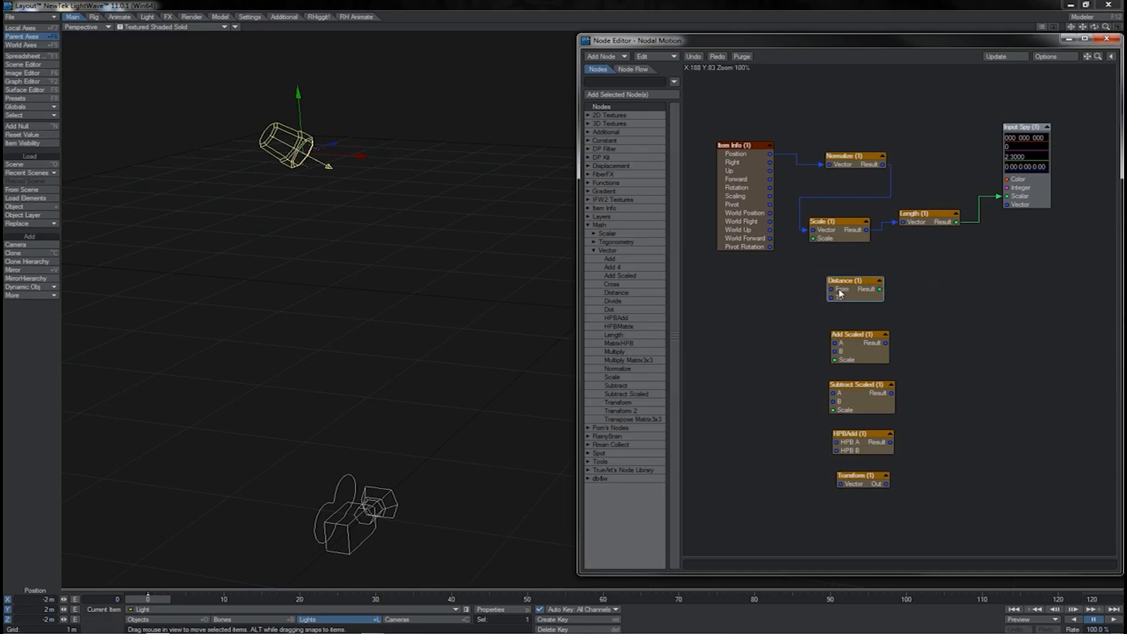
drag(761, 163, 747, 165)
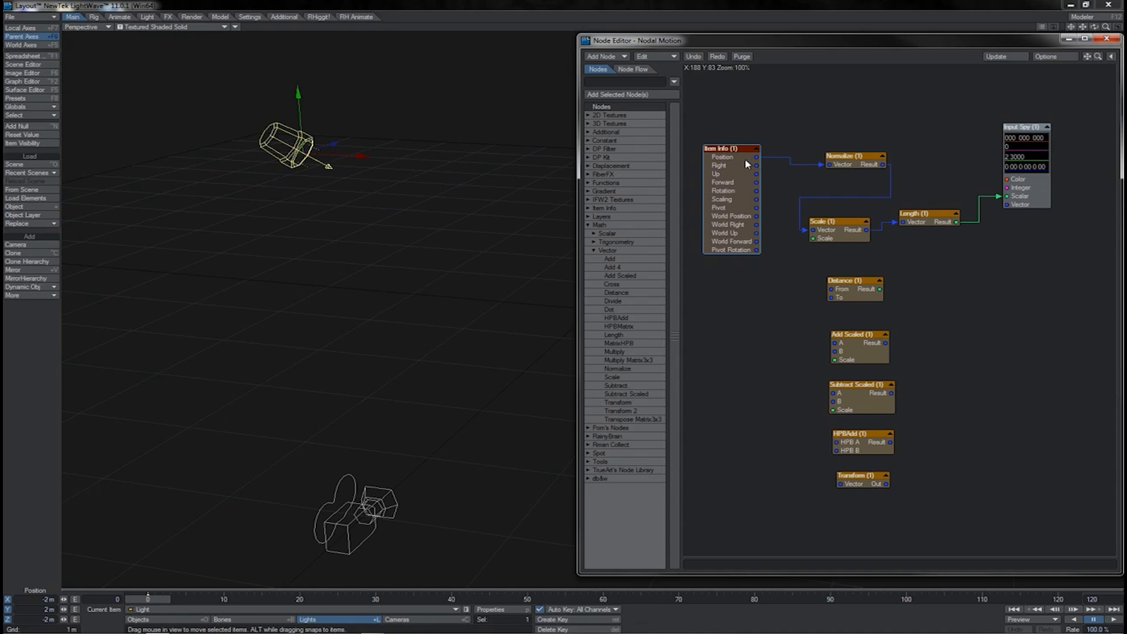
drag(922, 126, 836, 228)
drag(728, 188, 735, 185)
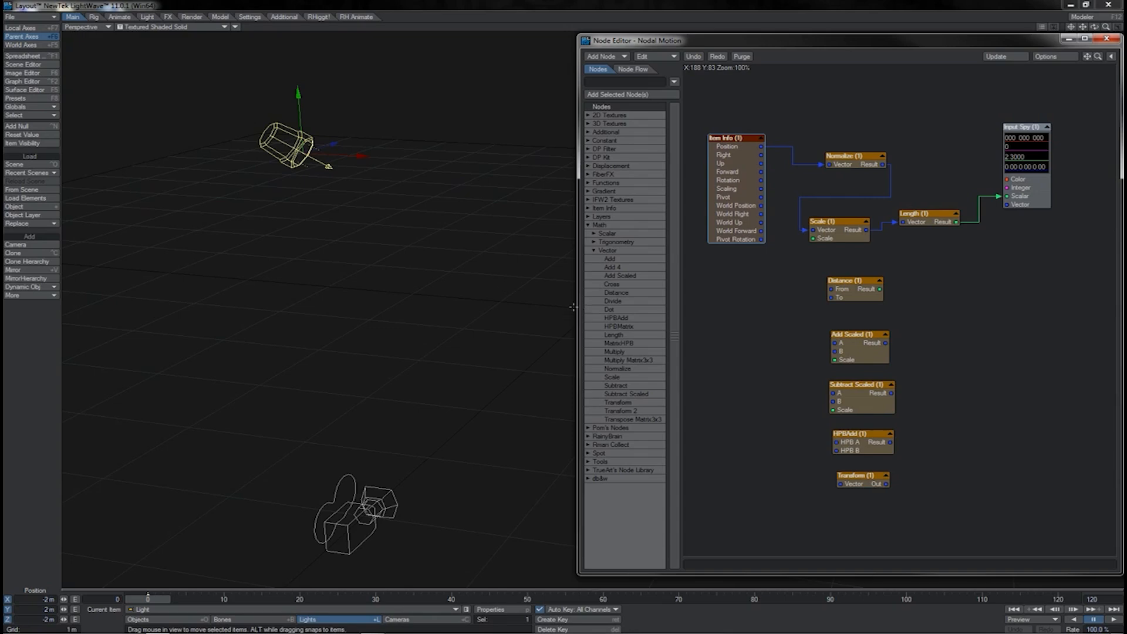
drag(575, 303, 607, 308)
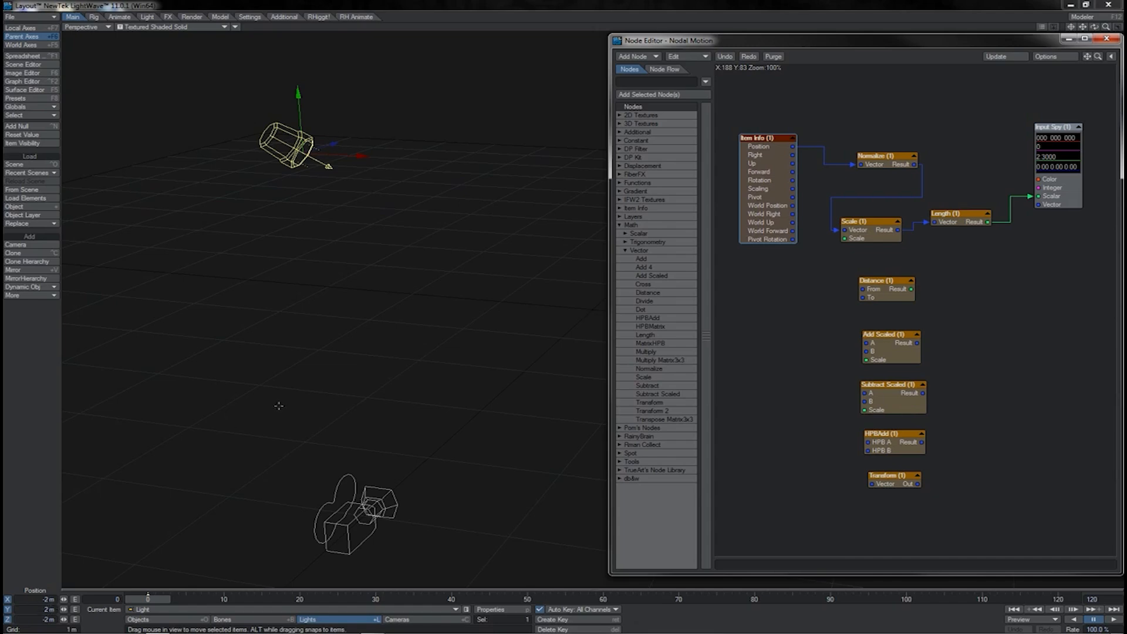
Add a second Item Info node below the first and set its item to Camera.
click(759, 215)
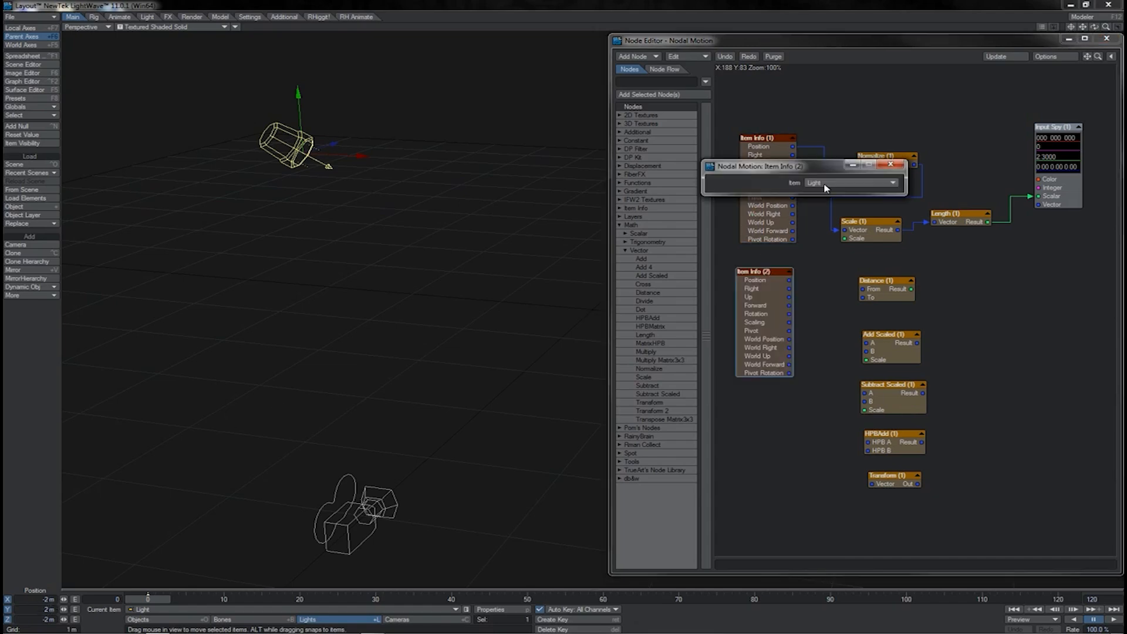
click(826, 185)
click(822, 191)
click(891, 165)
Connect the light's and camera's Position outputs to Distance's From and To inputs, and its result to Input Spy's Scalar input.
drag(792, 146, 862, 288)
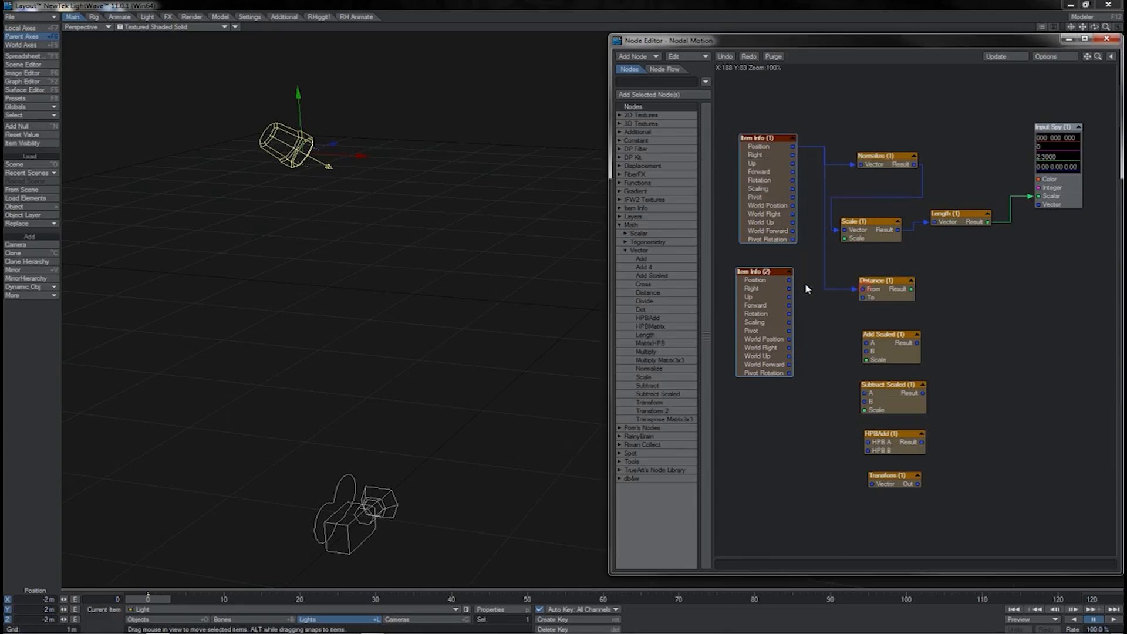
drag(789, 279, 863, 297)
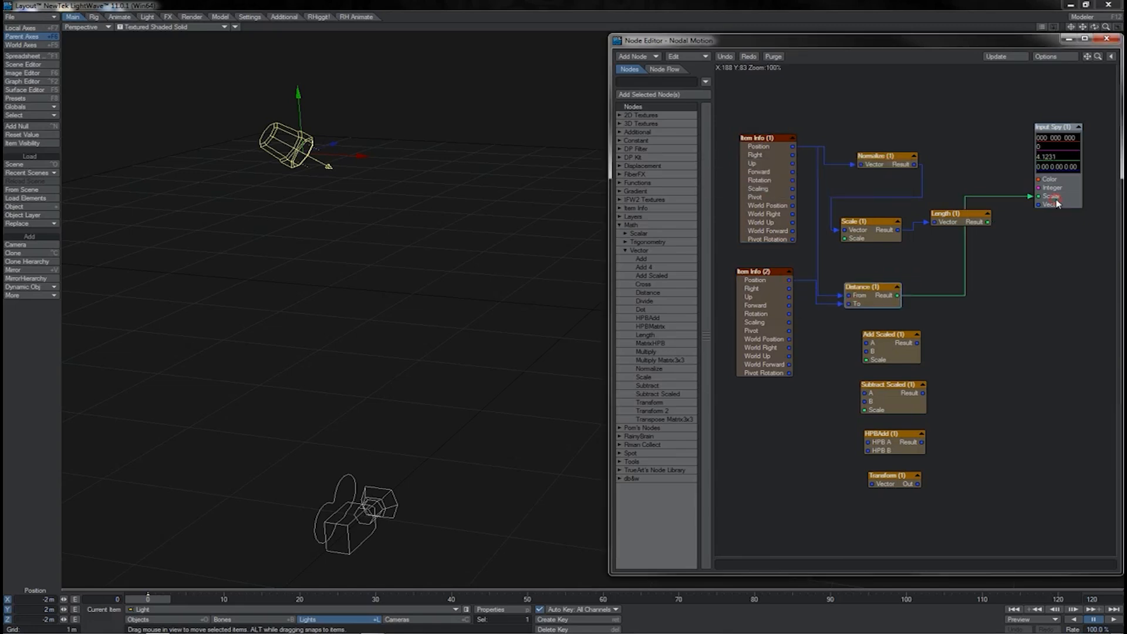
drag(1072, 198, 1081, 198)
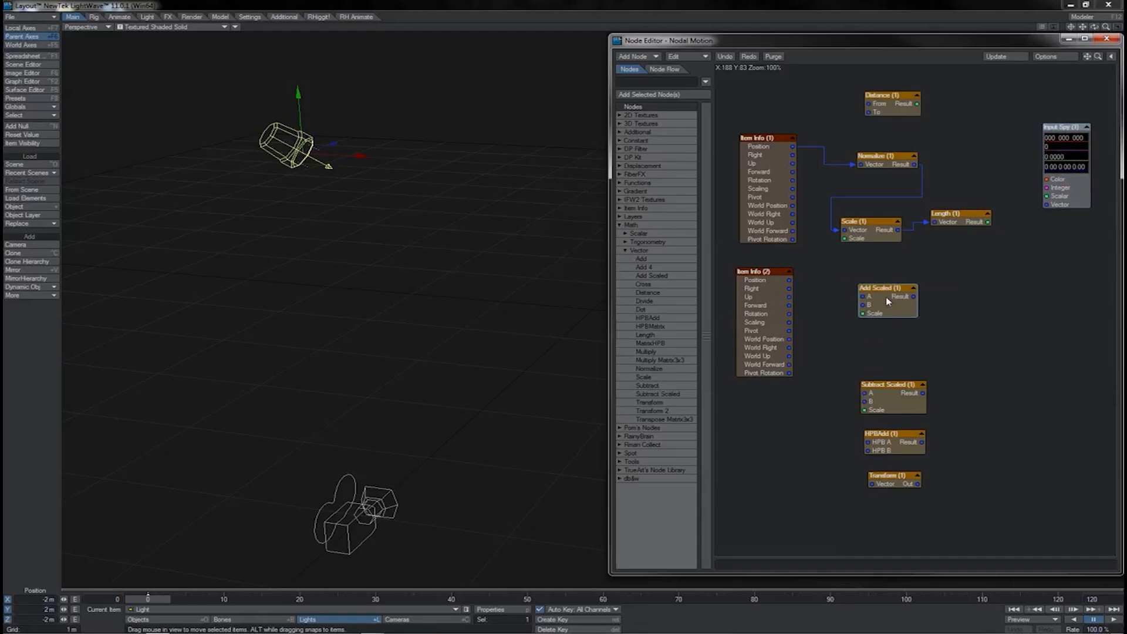
Connect both Item Info Position outputs to Add Scaled's A and B inputs, and its result to Input Spy's Vector input.
drag(885, 302, 884, 296)
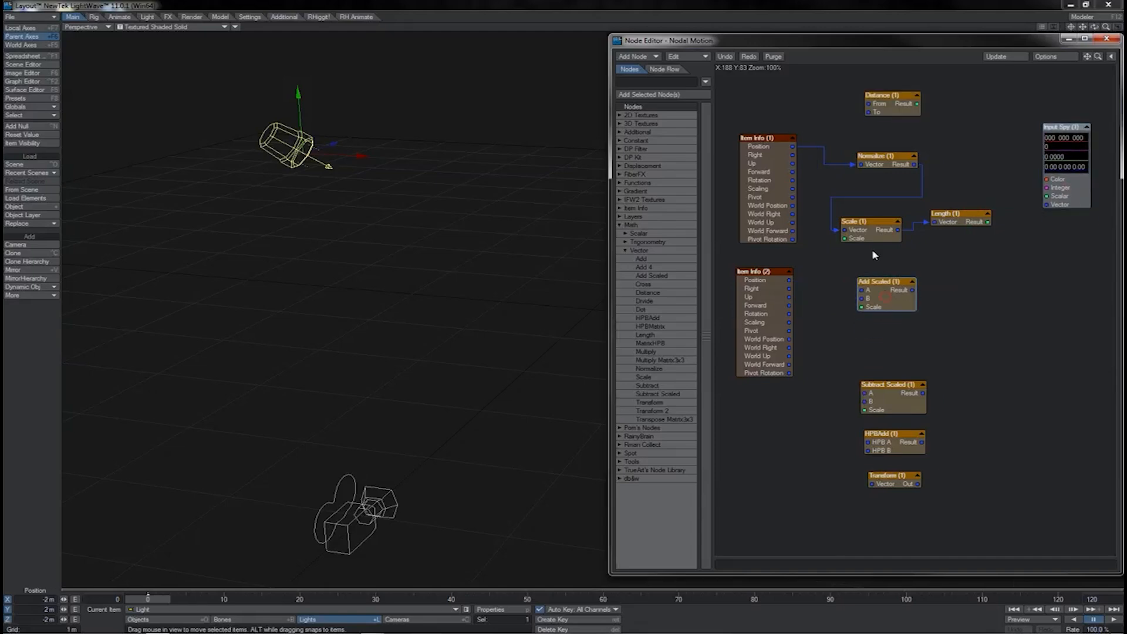
drag(870, 239, 872, 295)
drag(793, 149, 855, 299)
drag(789, 280, 848, 301)
drag(898, 294, 1046, 204)
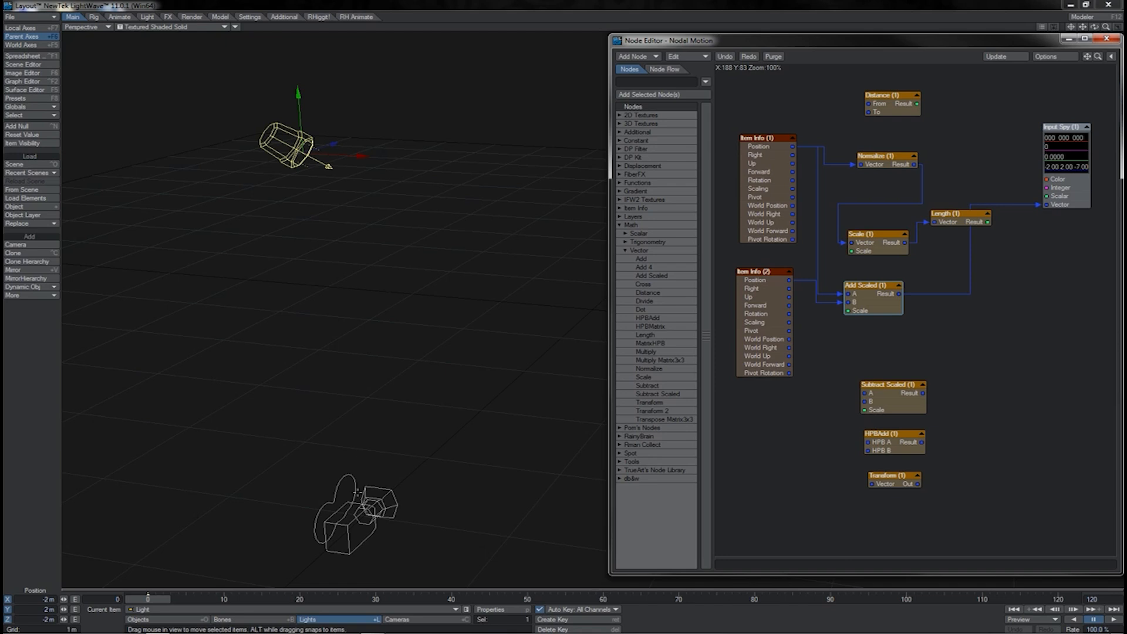
Feed the Add Scaled result into Length, connect Length's result to Input Spy's Scalar input, and inspect the Add Scaled settings.
click(357, 492)
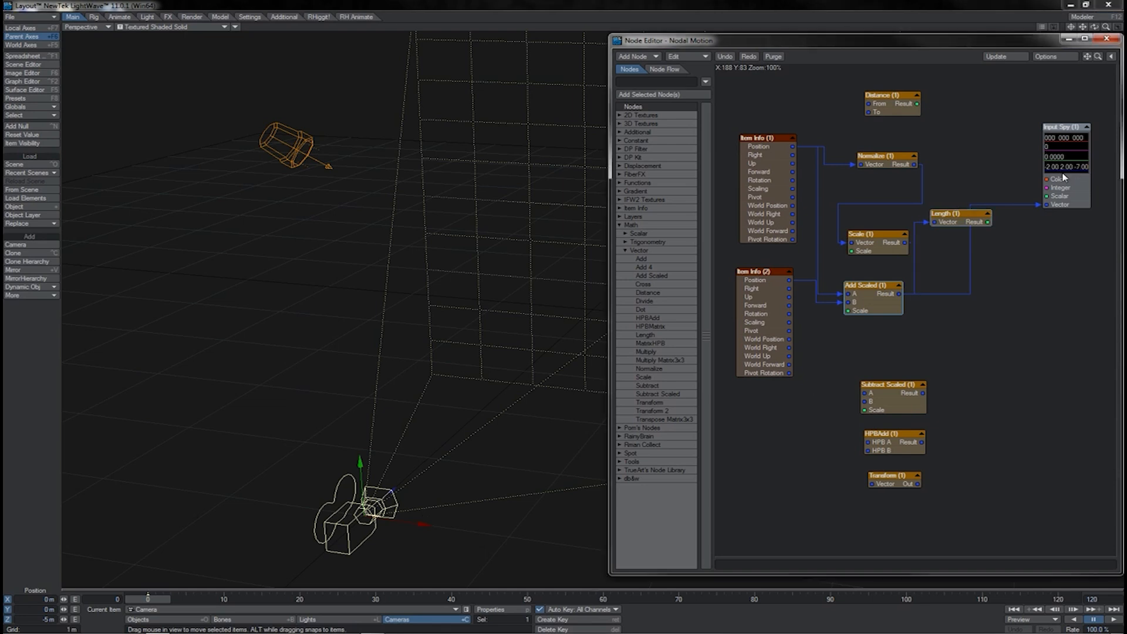
drag(988, 222, 1046, 196)
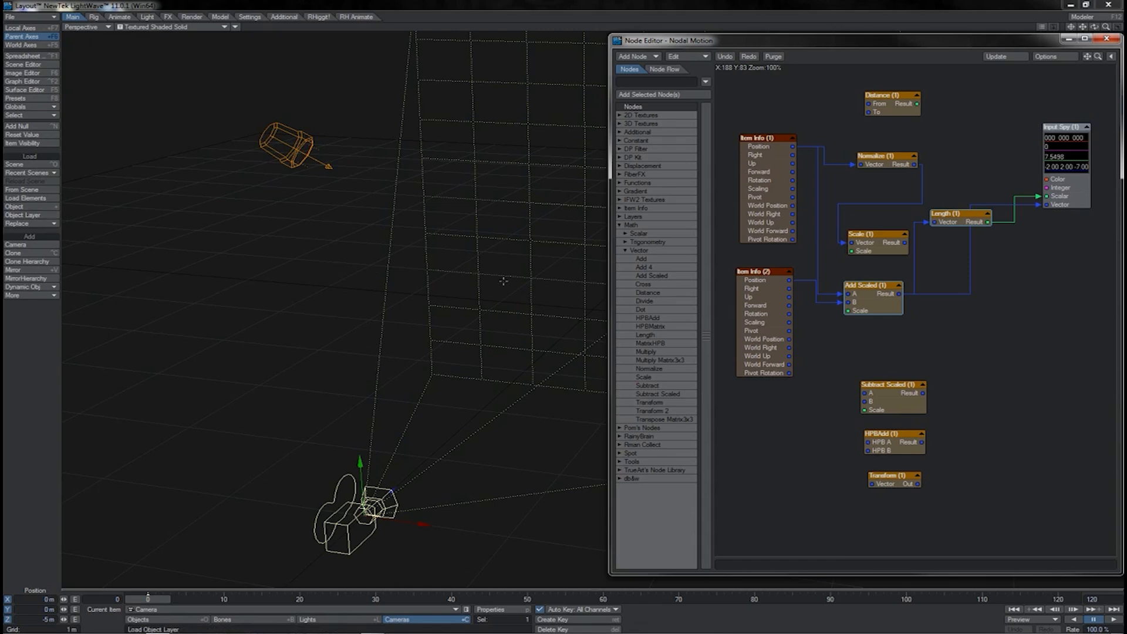
double_click(872, 302)
click(836, 260)
key(Escape)
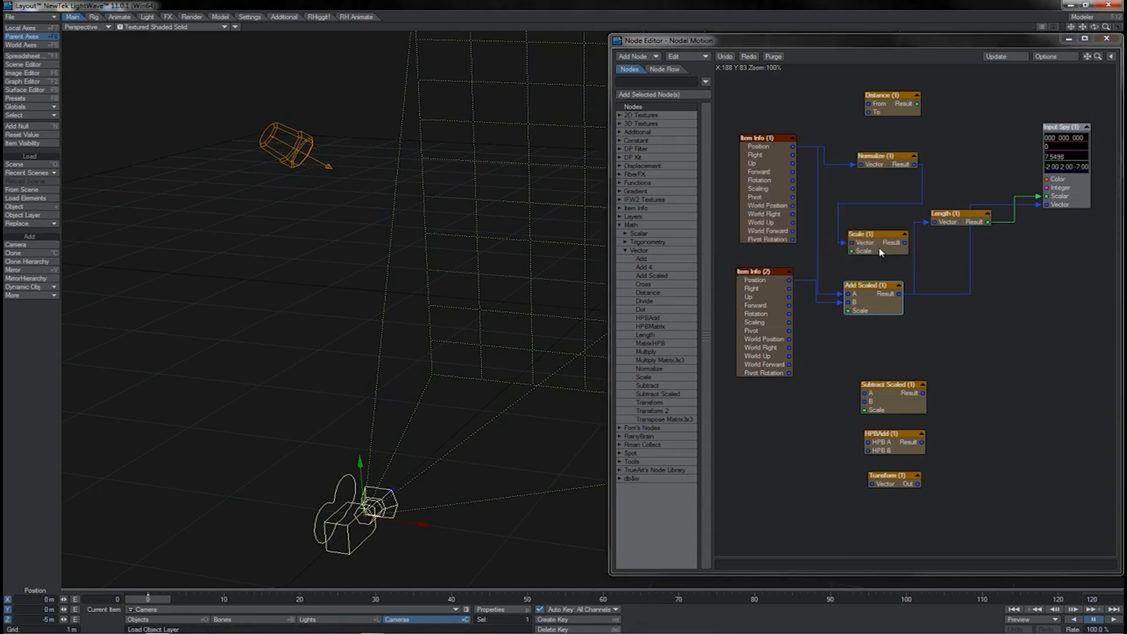
Rearrange the Scale, Subtract Scaled and HPBAdd nodes into a tighter column around Add Scaled.
drag(879, 247, 872, 245)
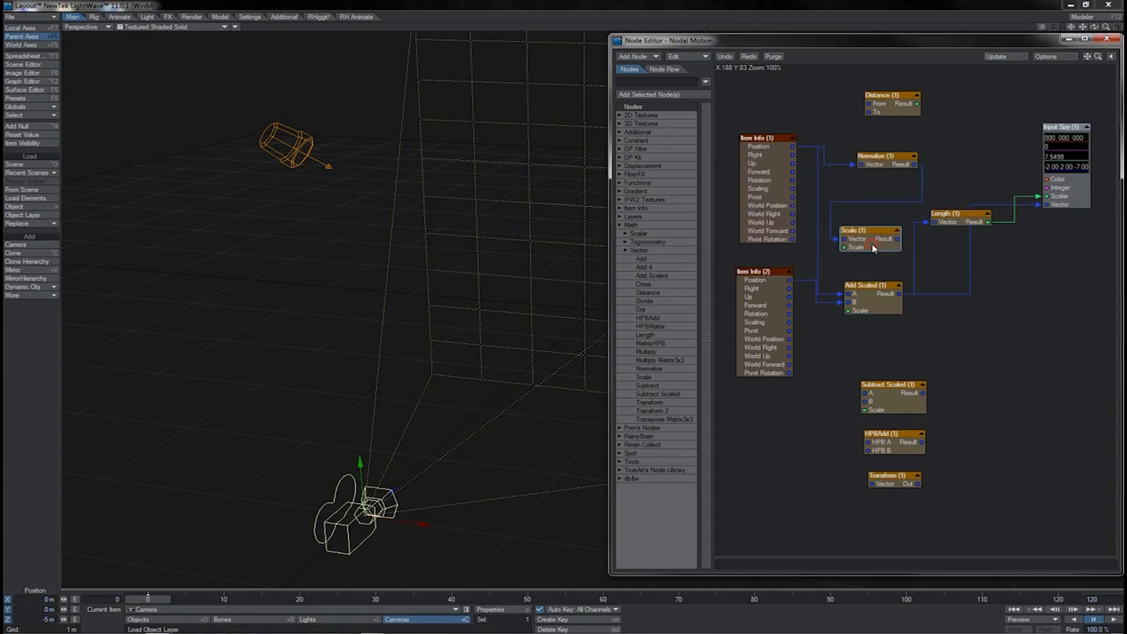
drag(911, 403, 891, 348)
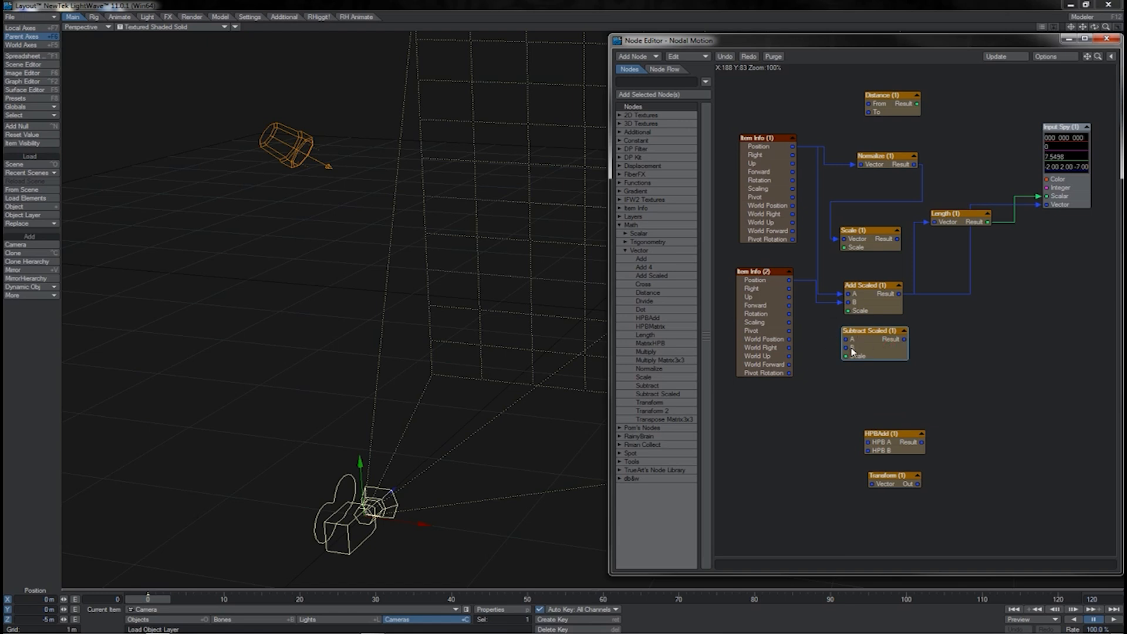
drag(864, 350, 861, 347)
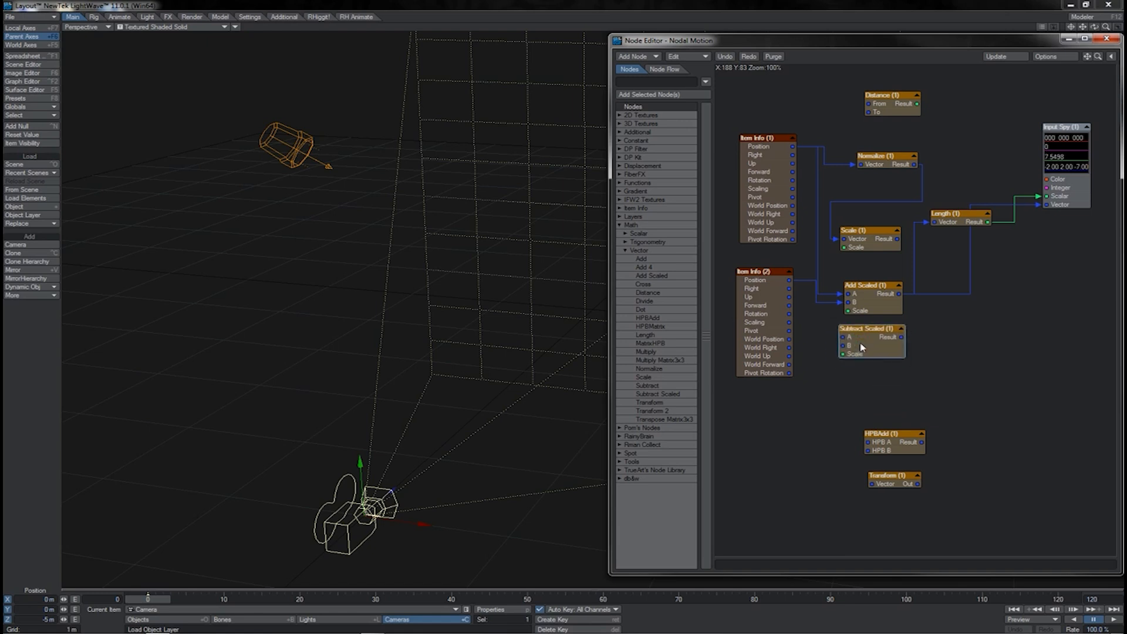
drag(896, 444, 886, 408)
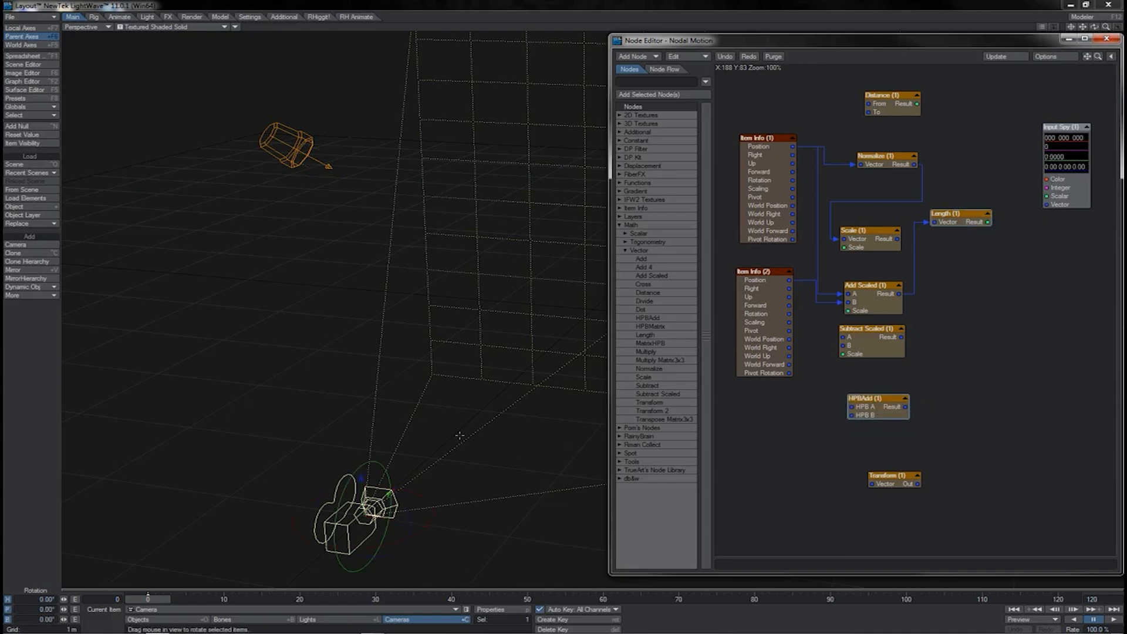
Rotate the camera to about -7.80° heading, -50.80° pitch and -45.20° bank, with Input Spy's inputs disconnected.
click(481, 436)
key(y)
drag(481, 435, 473, 380)
right_drag(481, 436, 428, 435)
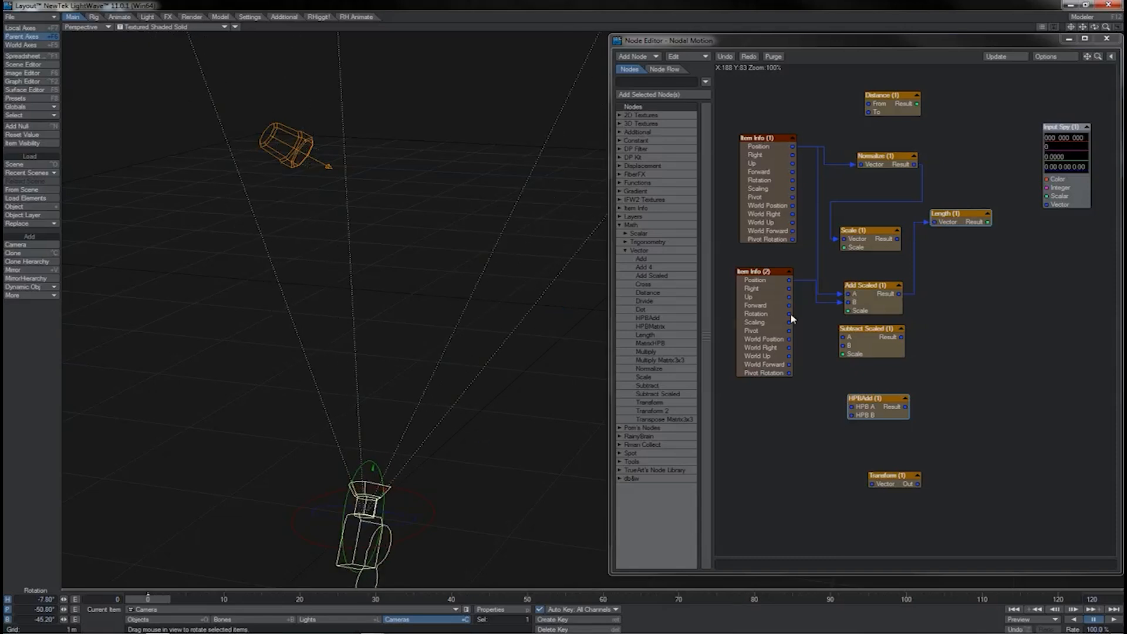
Connect both Item Info Rotation outputs to the HPBAdd node's inputs and send its result to Input Spy's Vector input.
drag(789, 313, 859, 418)
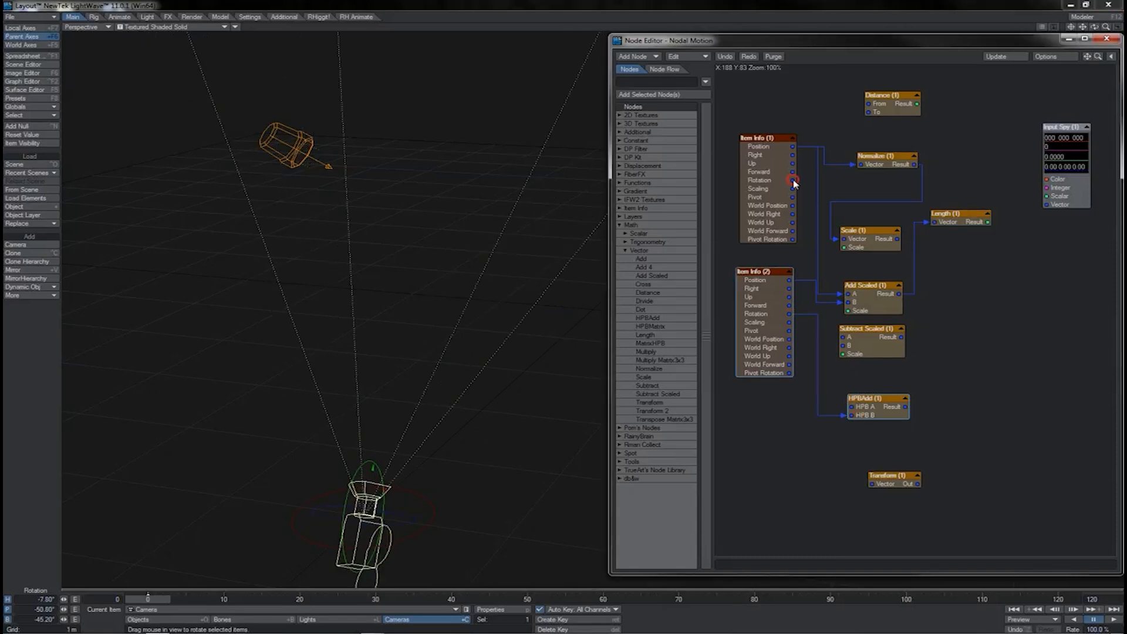
drag(792, 179, 1015, 338)
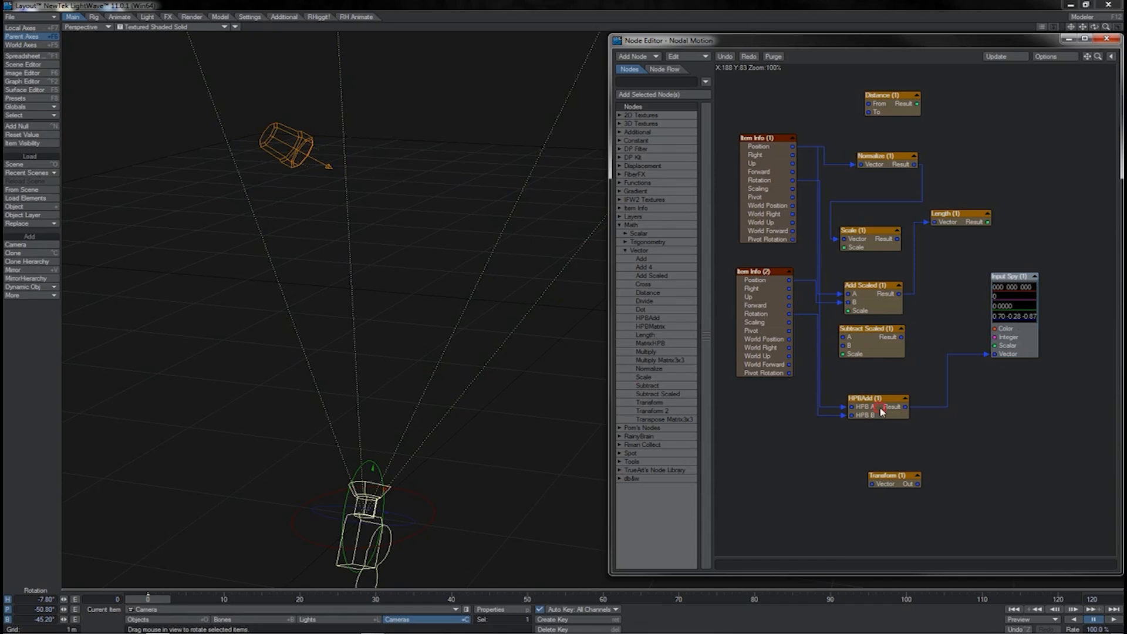
drag(897, 411, 897, 394)
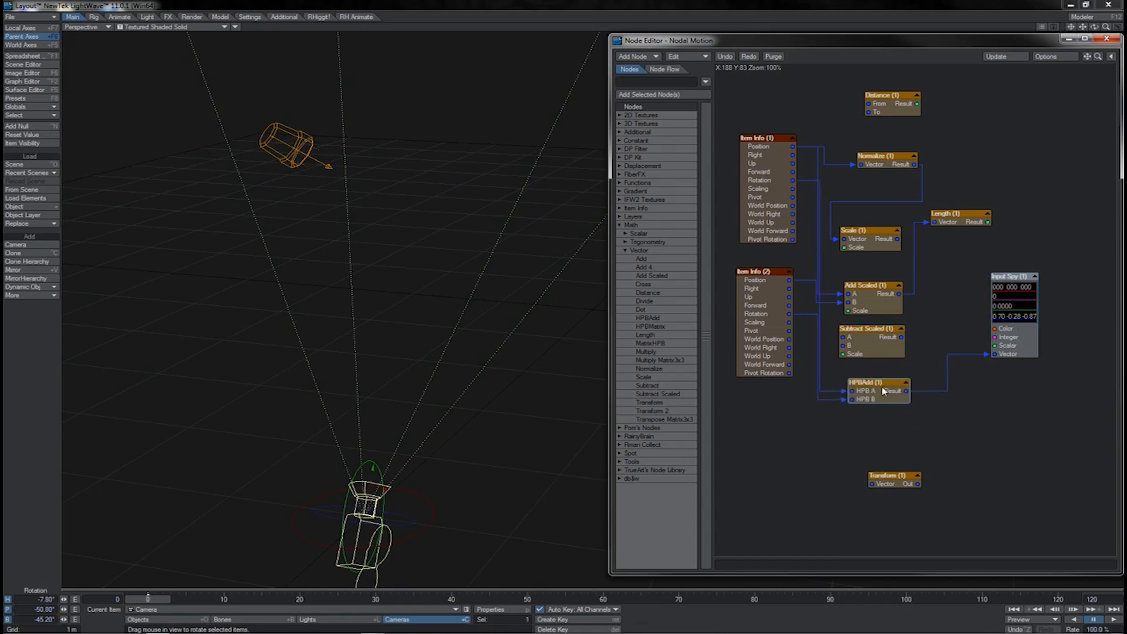
Feed both Item Info Rotation outputs into a new Add node and compare its result with HPBAdd's through Input Spy's Vector input.
double_click(669, 259)
drag(918, 318, 878, 435)
drag(789, 314, 857, 436)
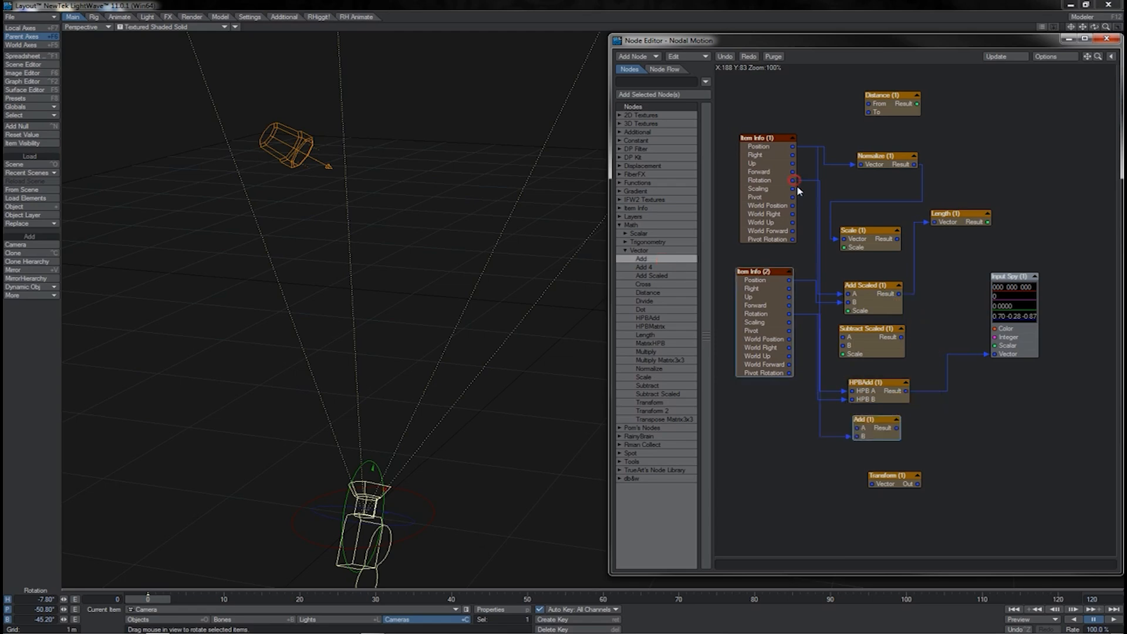
drag(793, 180, 994, 354)
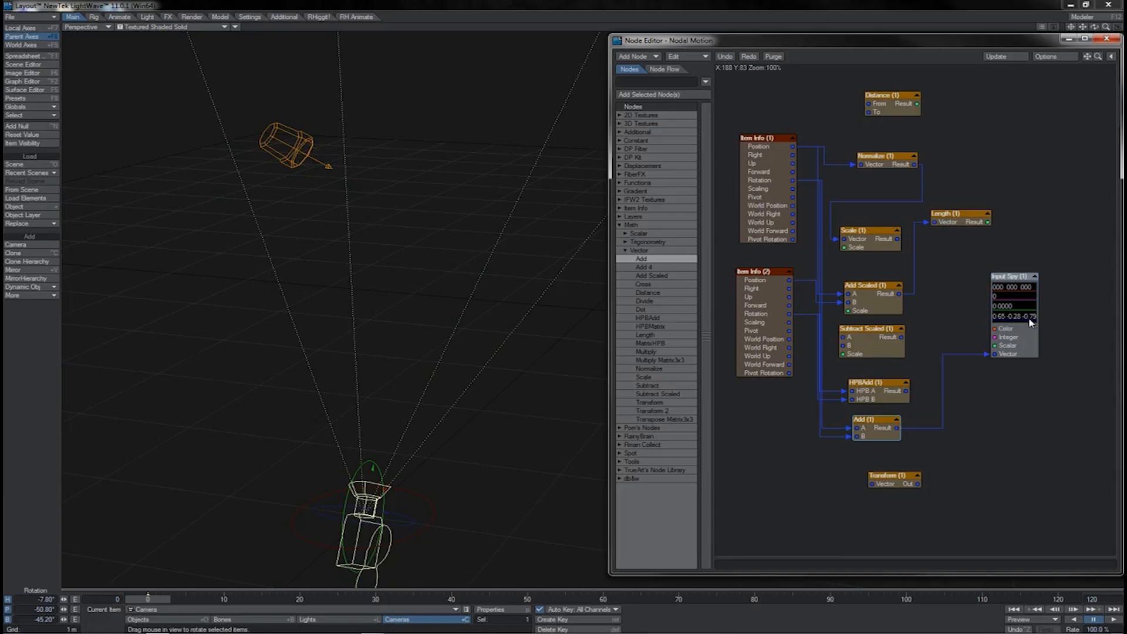
key(ctrl+z)
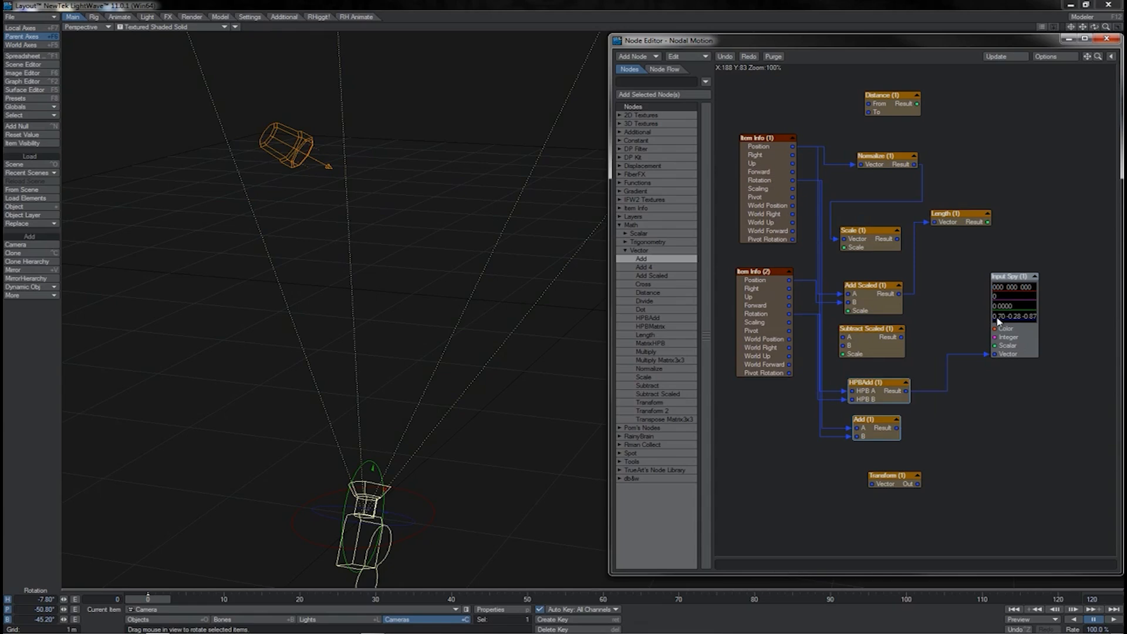
key(ctrl+y)
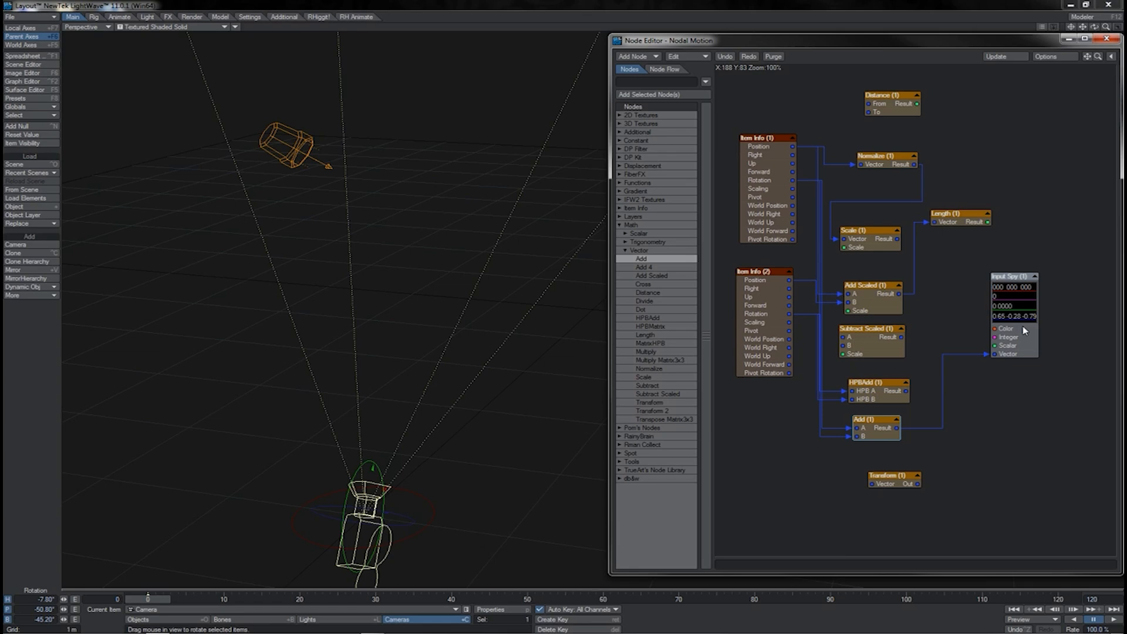
Move the Add node down toward Transform and HPBAdd up directly beneath Subtract Scaled, leaving a gap between them.
mouse_move(866, 434)
mouse_down()
mouse_move(875, 447)
mouse_move(863, 446)
mouse_up()
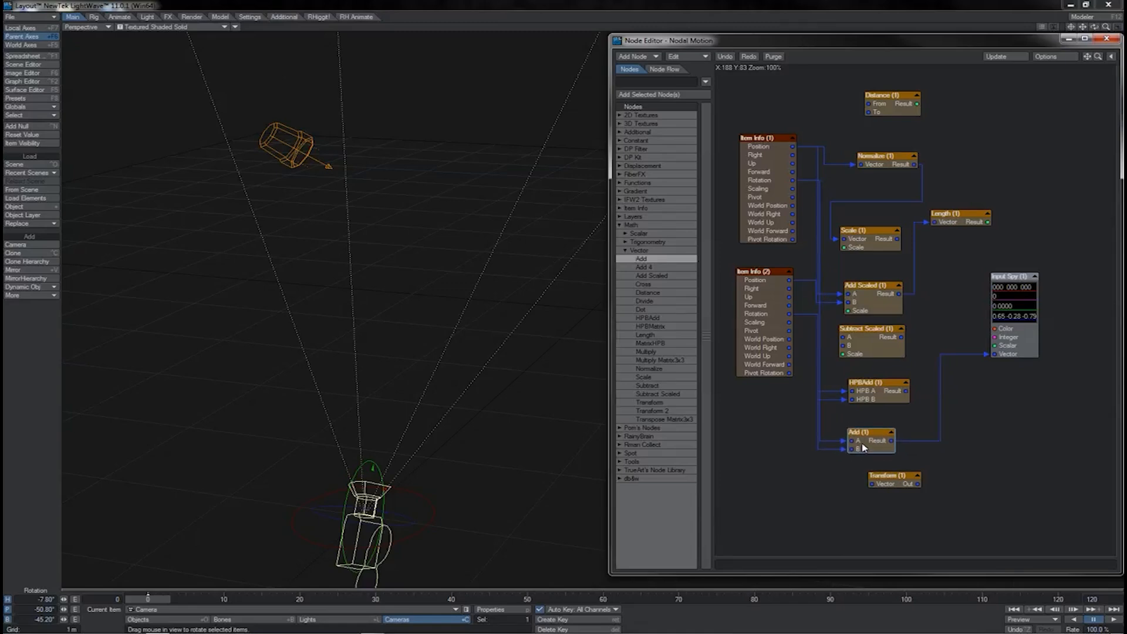
mouse_move(886, 400)
mouse_down()
mouse_move(879, 389)
mouse_move(880, 400)
mouse_up()
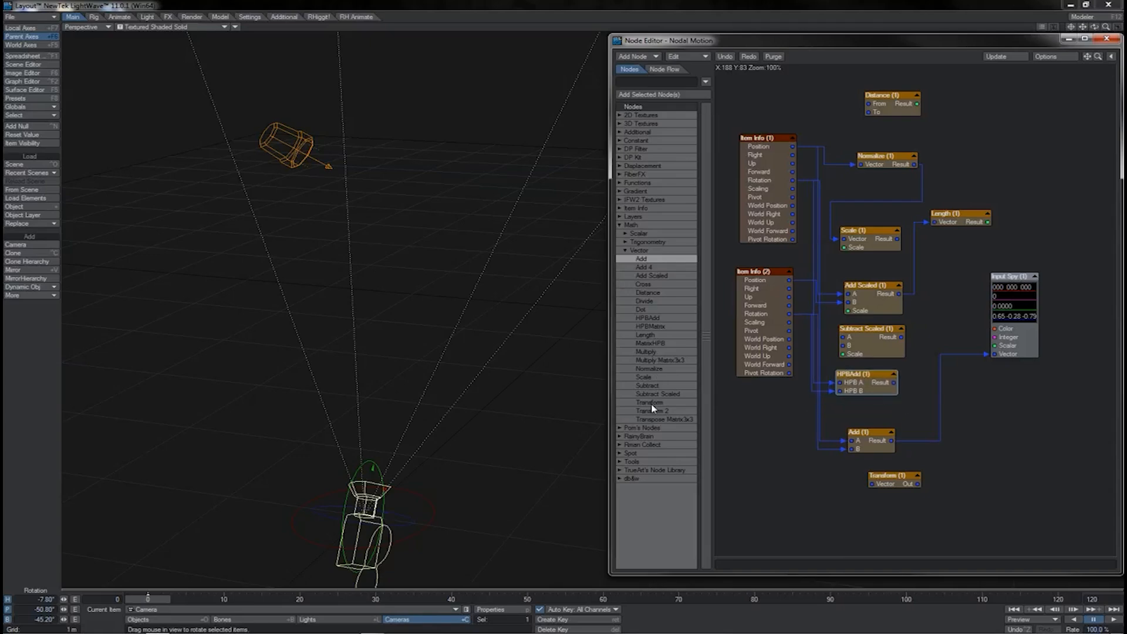
mouse_move(854, 391)
mouse_down()
mouse_move(853, 411)
mouse_move(856, 388)
mouse_up()
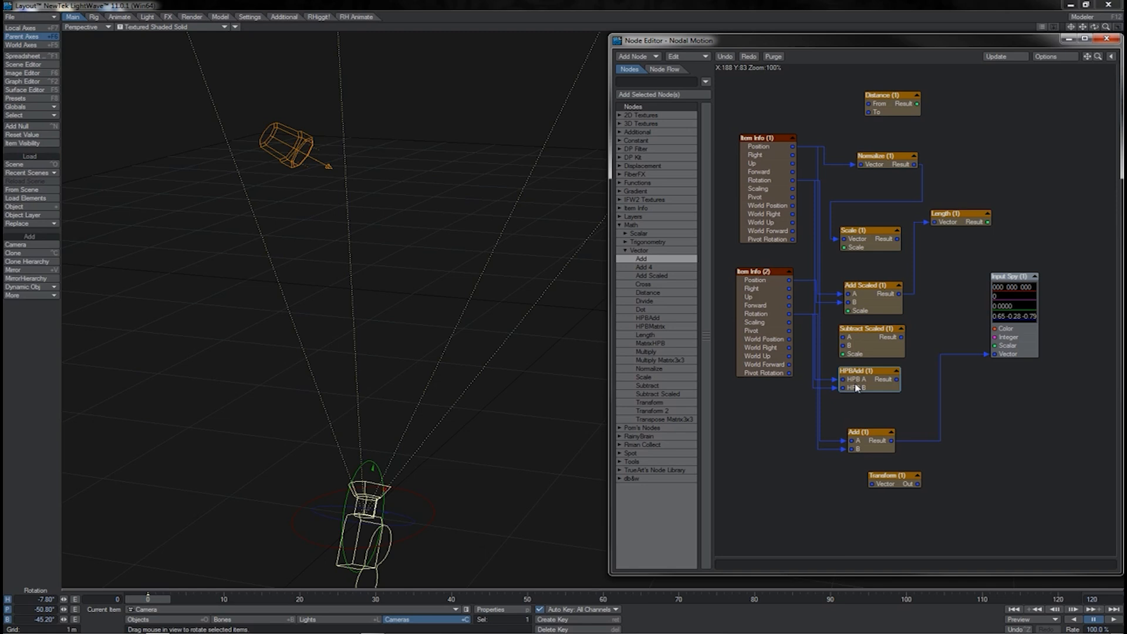
double_click(651, 343)
drag(916, 323, 984, 448)
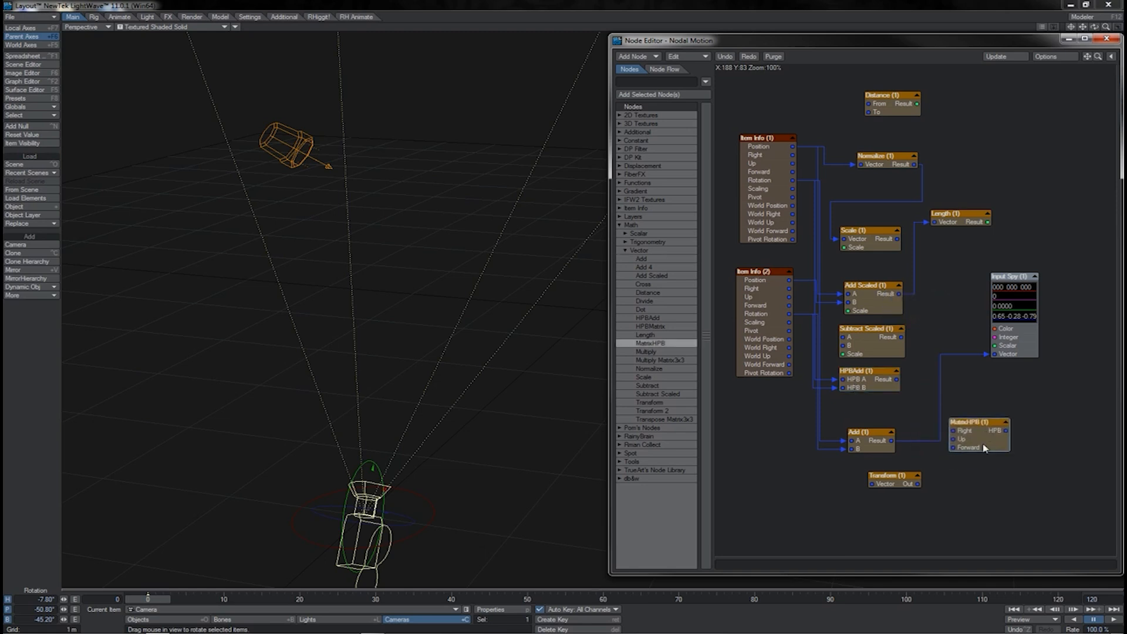
key(Delete)
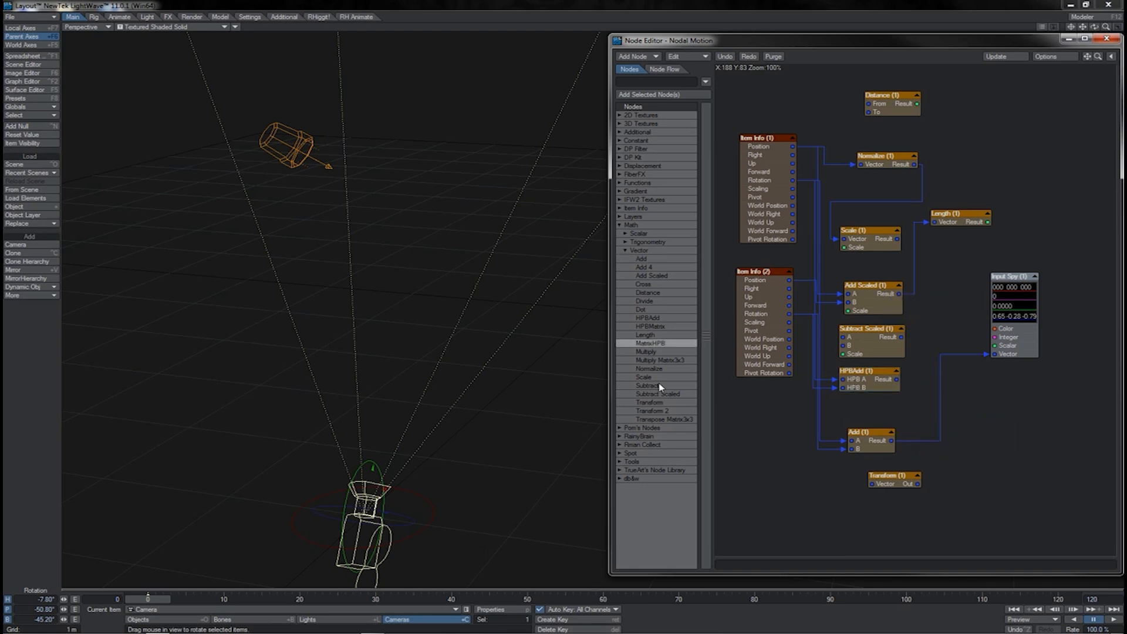
Place a Subtract node between HPBAdd and Add, and discard both the Subtract and Add nodes.
double_click(648, 385)
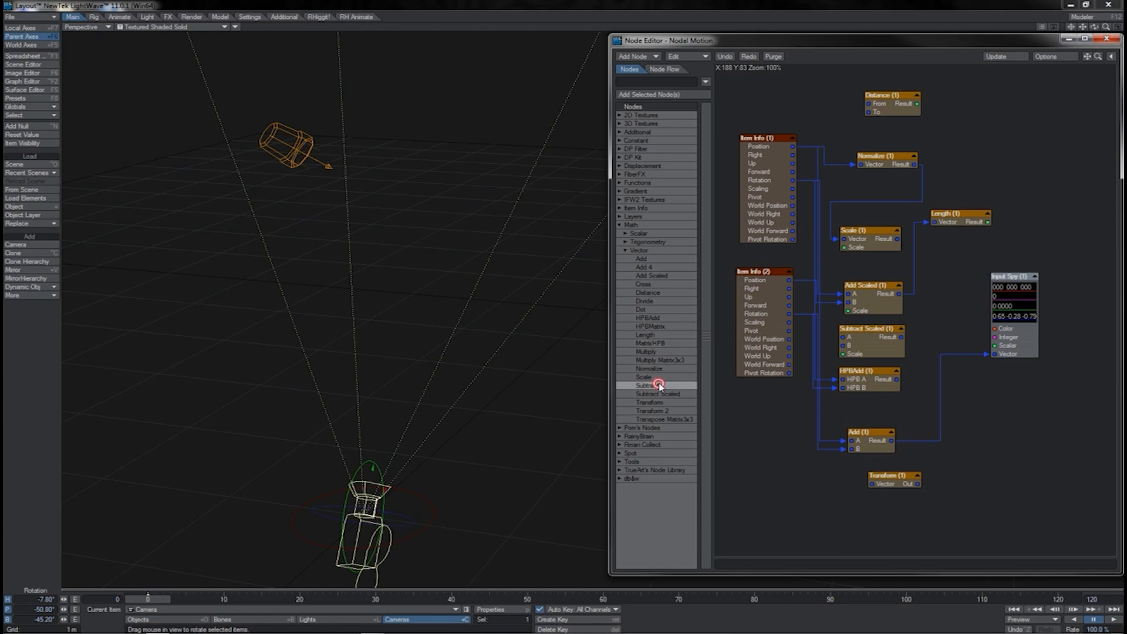
drag(914, 314, 874, 416)
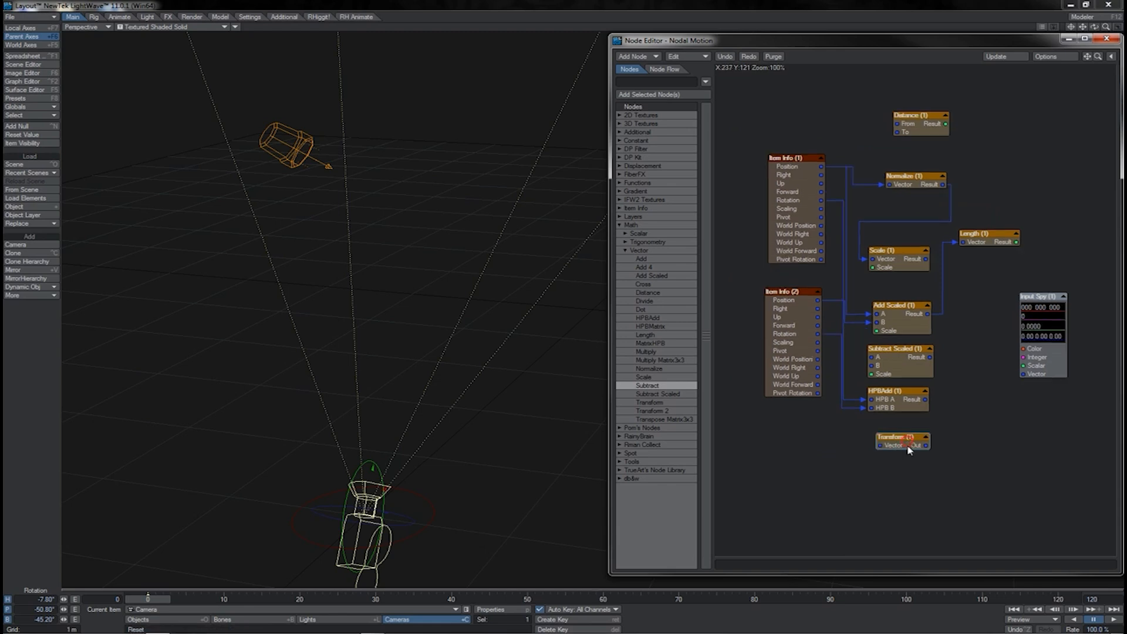
mouse_move(907, 446)
mouse_down()
mouse_move(908, 470)
mouse_move(890, 454)
mouse_up()
Position the Transform node below HPBAdd and inspect its available Type options, keeping Object To World.
drag(891, 459, 885, 440)
double_click(885, 440)
click(891, 182)
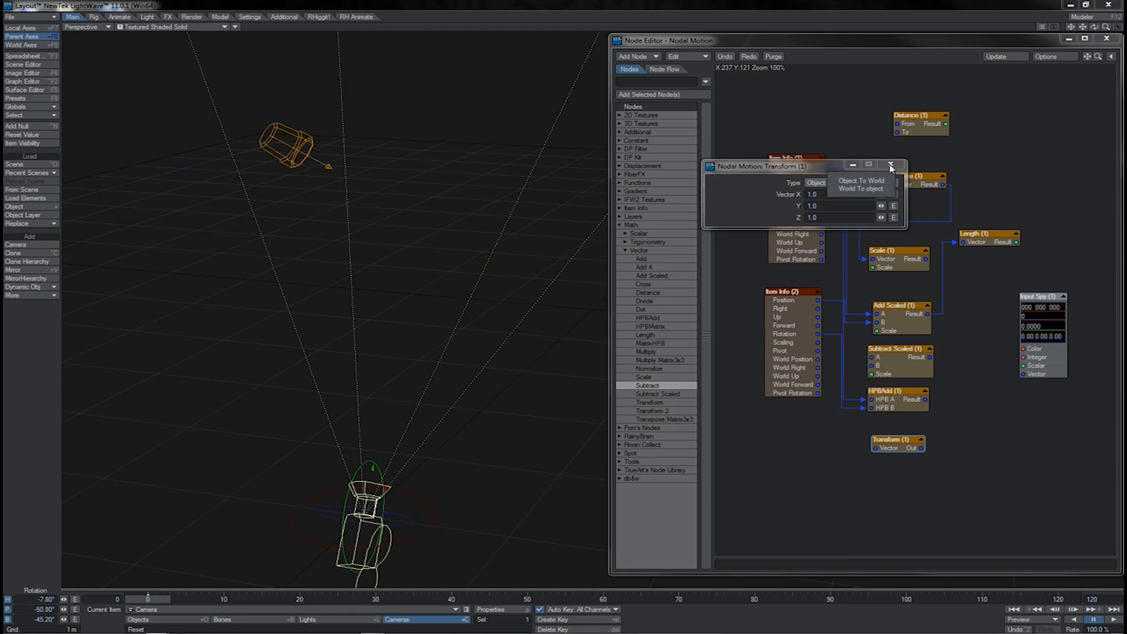
click(885, 181)
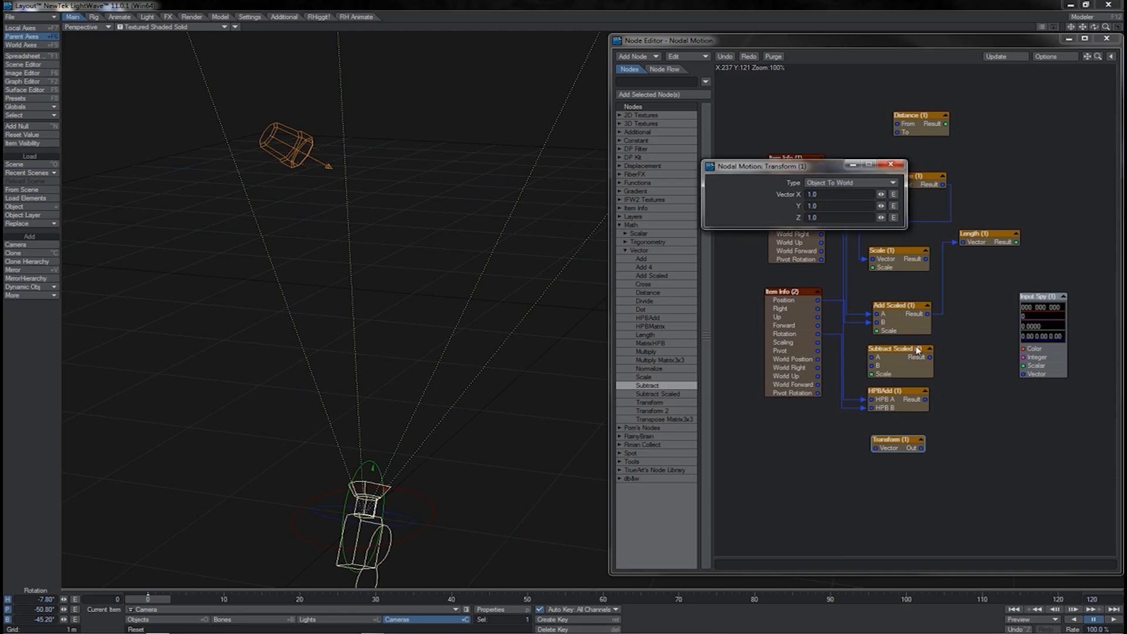
click(890, 164)
mouse_move(898, 447)
mouse_down()
mouse_move(895, 463)
mouse_move(902, 452)
mouse_move(905, 464)
mouse_up()
click(630, 453)
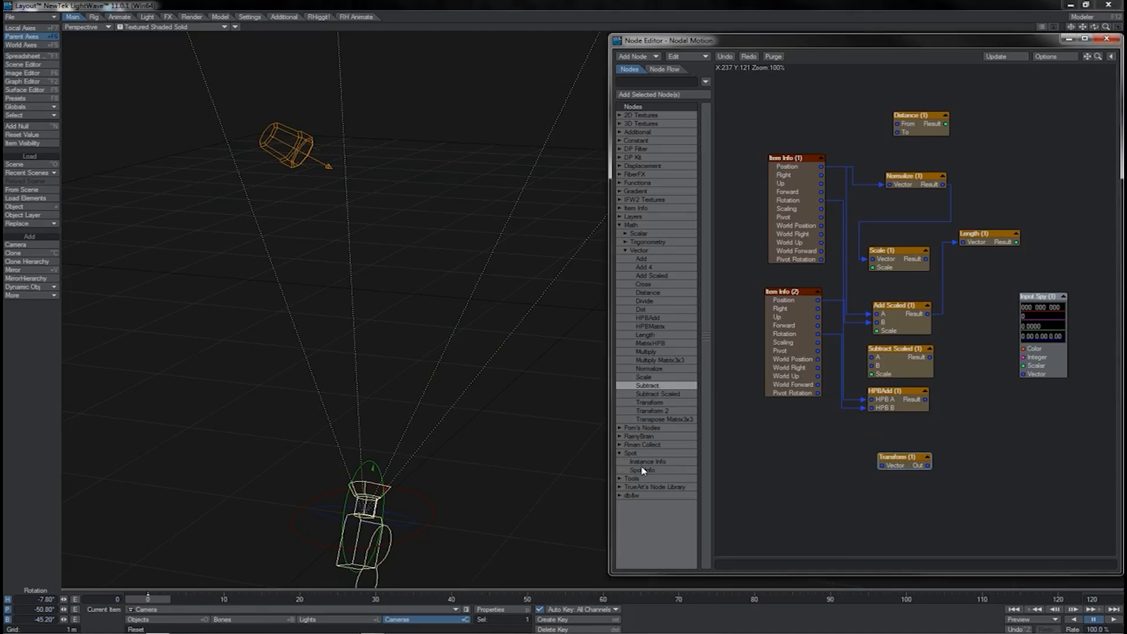
double_click(642, 471)
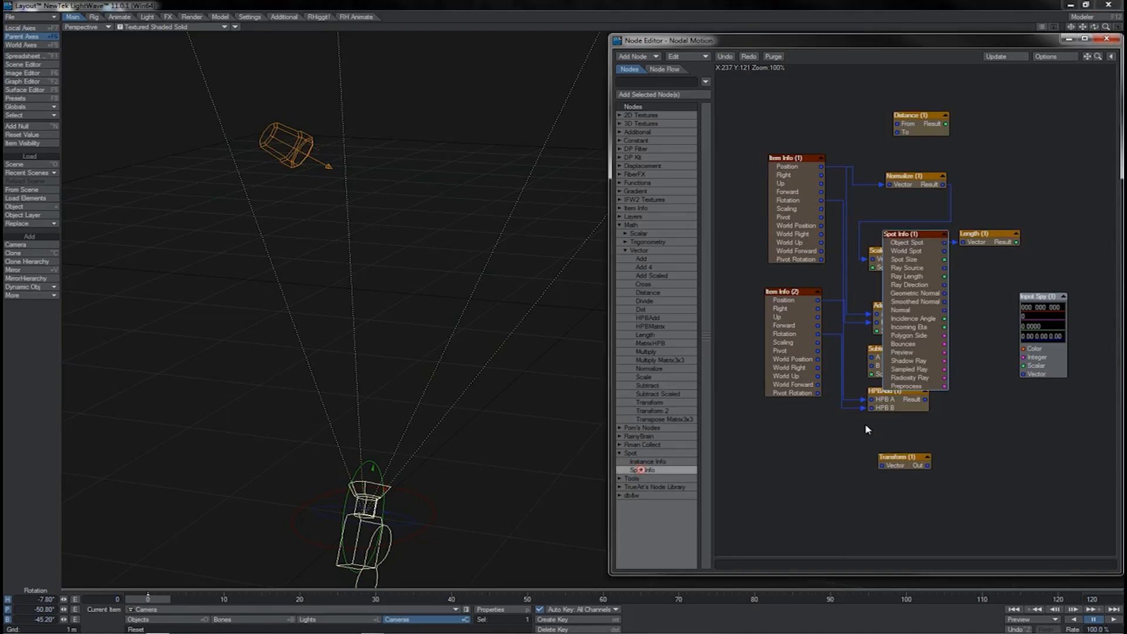
drag(939, 294, 779, 490)
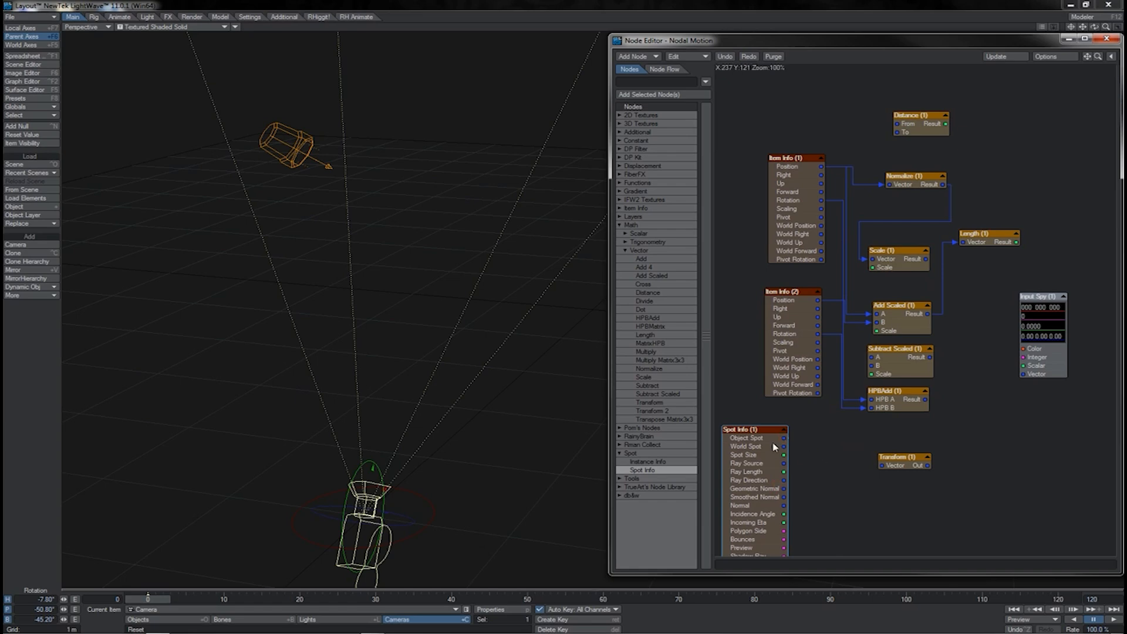
key(Delete)
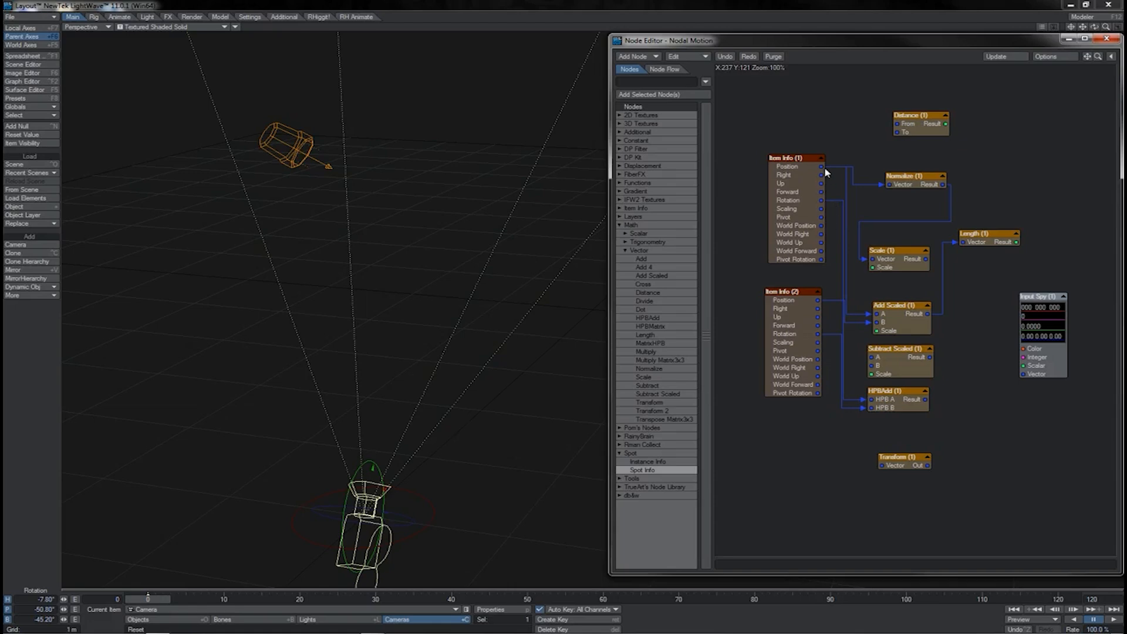
Route Item Info (1)'s Position through Transform to Input Spy's Vector input and set Transform's Type to World To object.
drag(824, 167, 1022, 374)
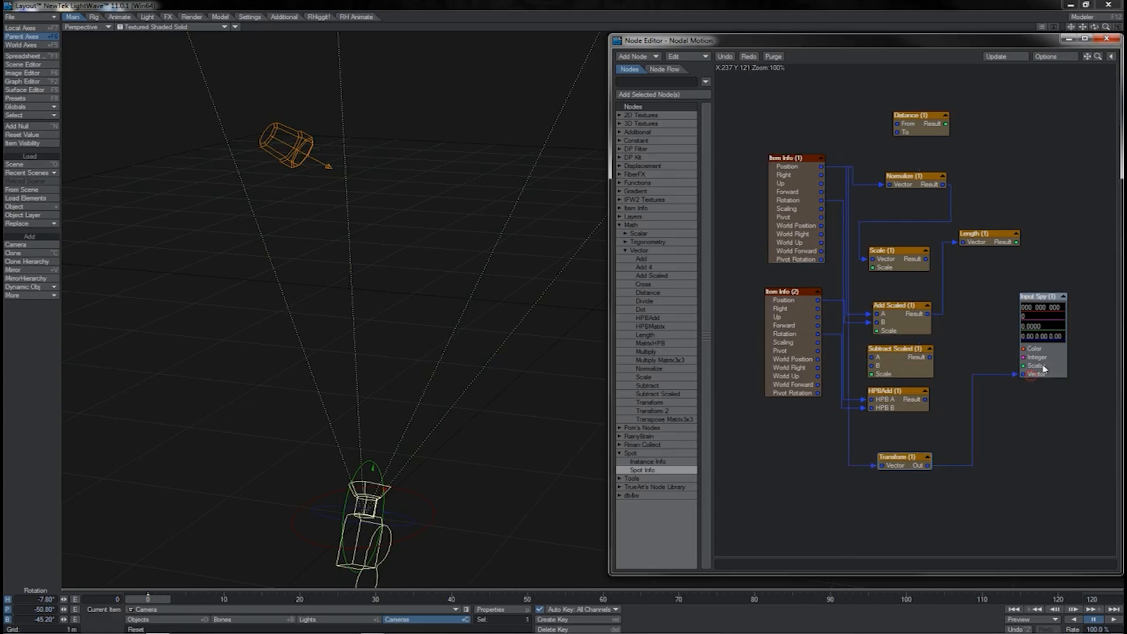
double_click(930, 456)
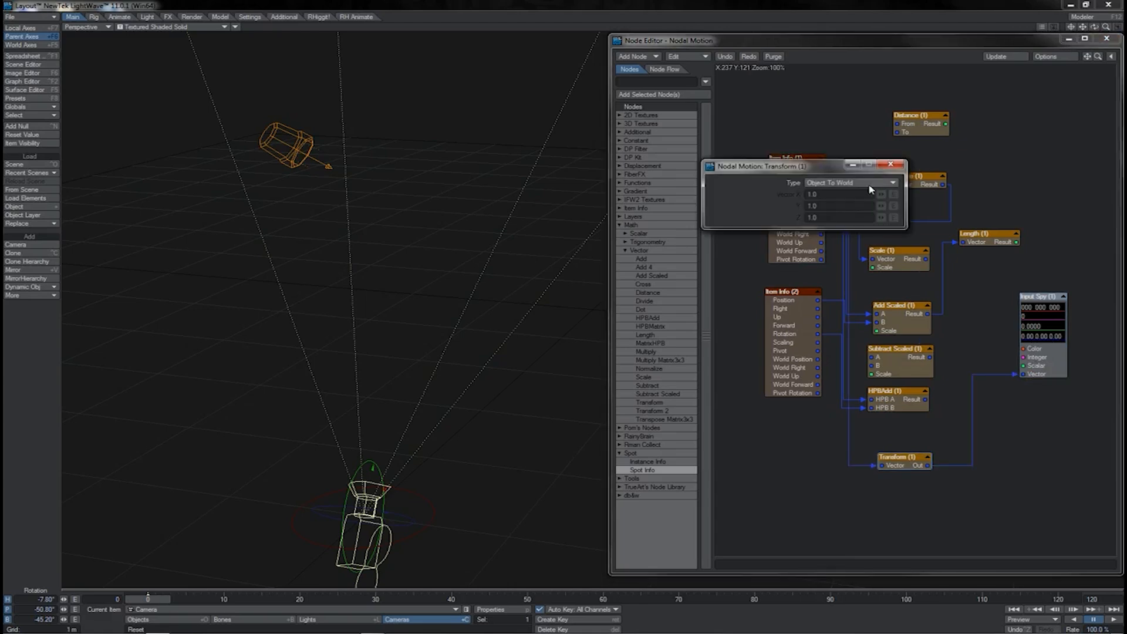
click(874, 182)
click(869, 193)
click(890, 164)
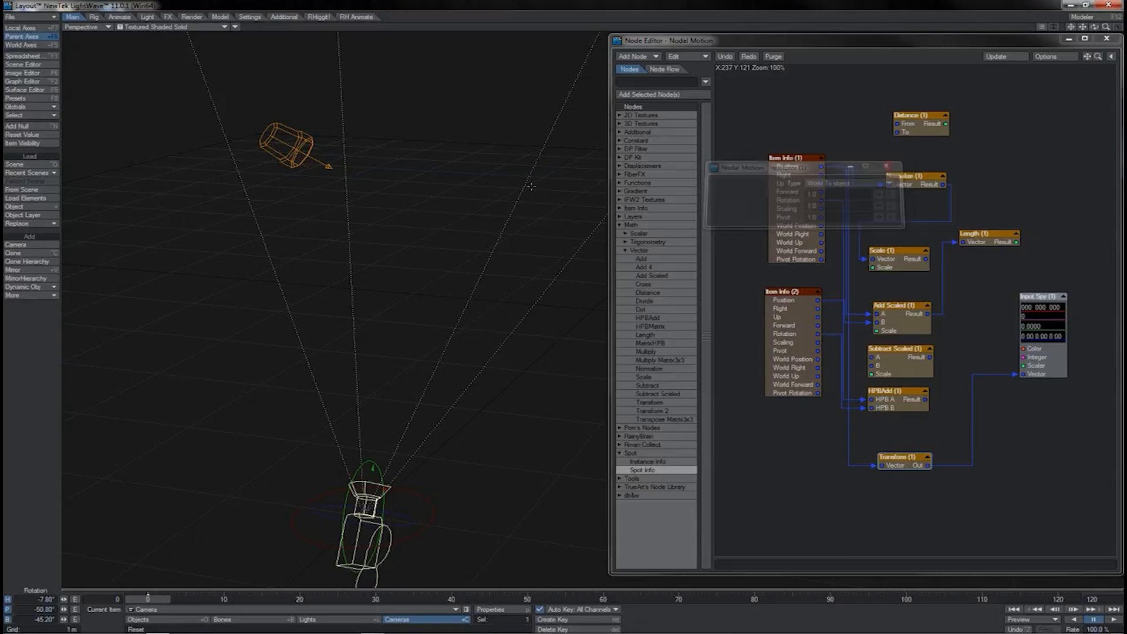
Set the Transform node's Type back to Object To World and close its settings.
double_click(898, 461)
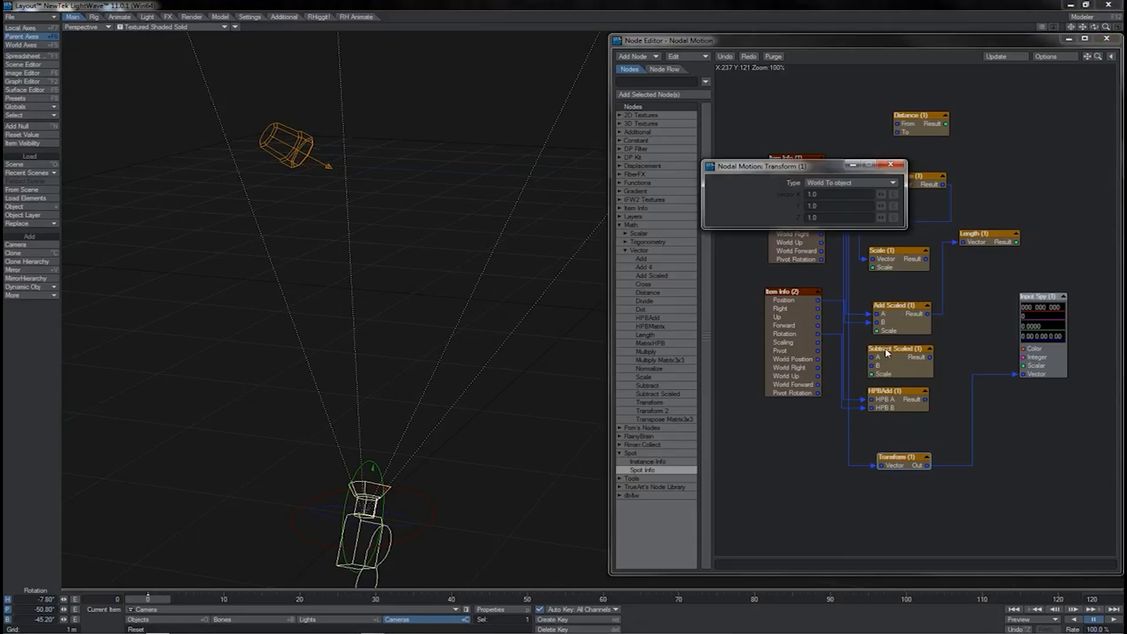
click(860, 187)
click(862, 179)
click(890, 165)
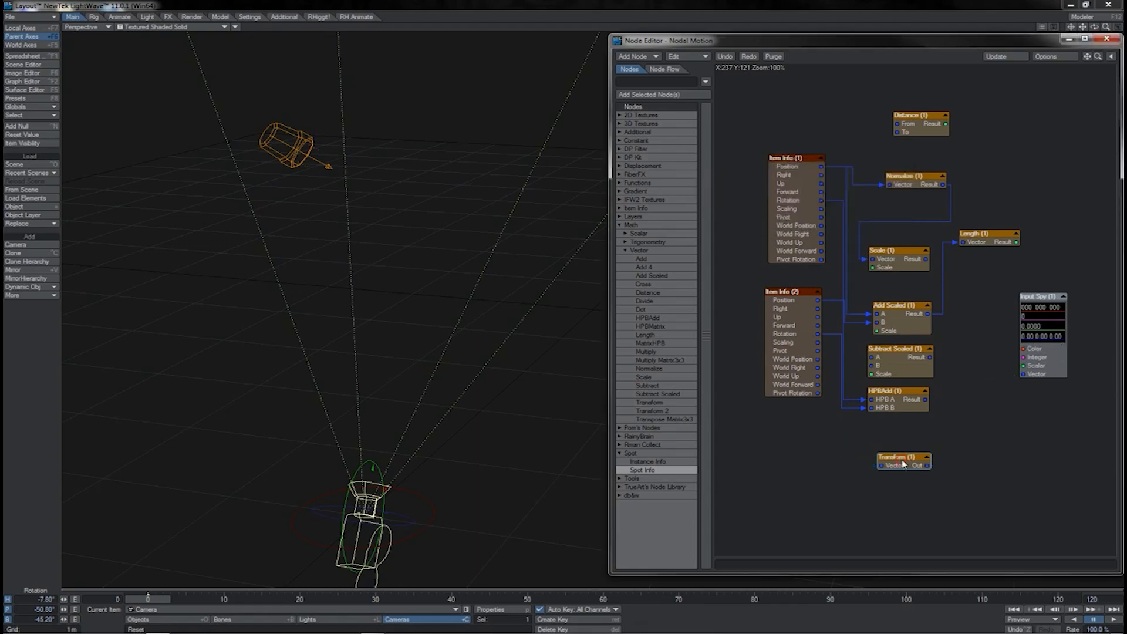
Remove the Item Info and Input Spy nodes, and gather the remaining vector nodes into one selected column.
drag(903, 464, 874, 458)
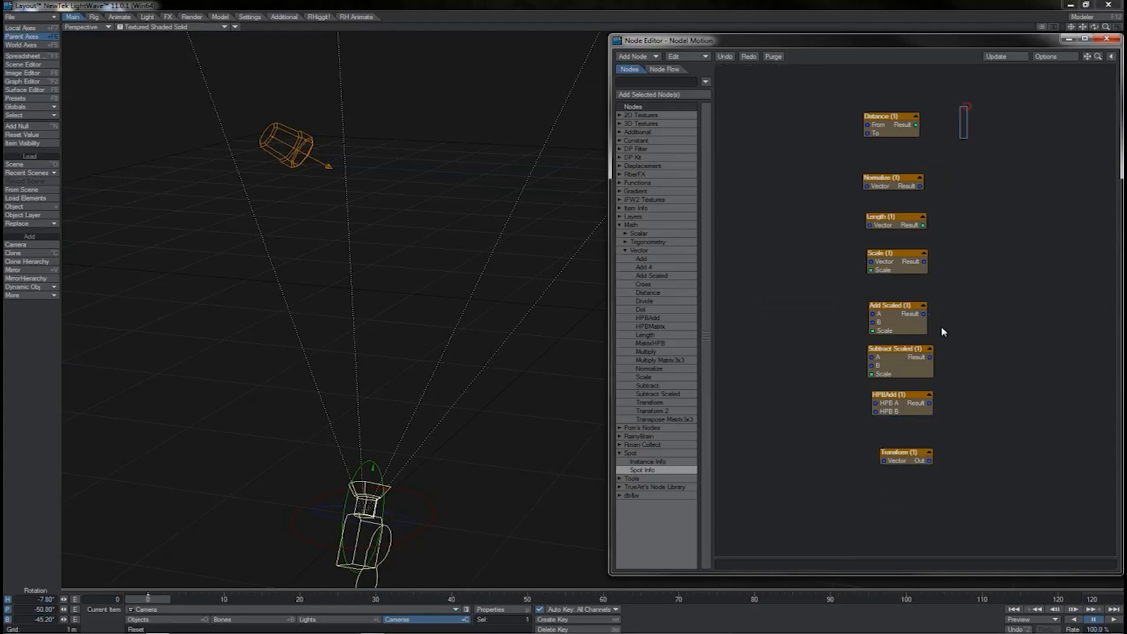
drag(968, 105, 835, 516)
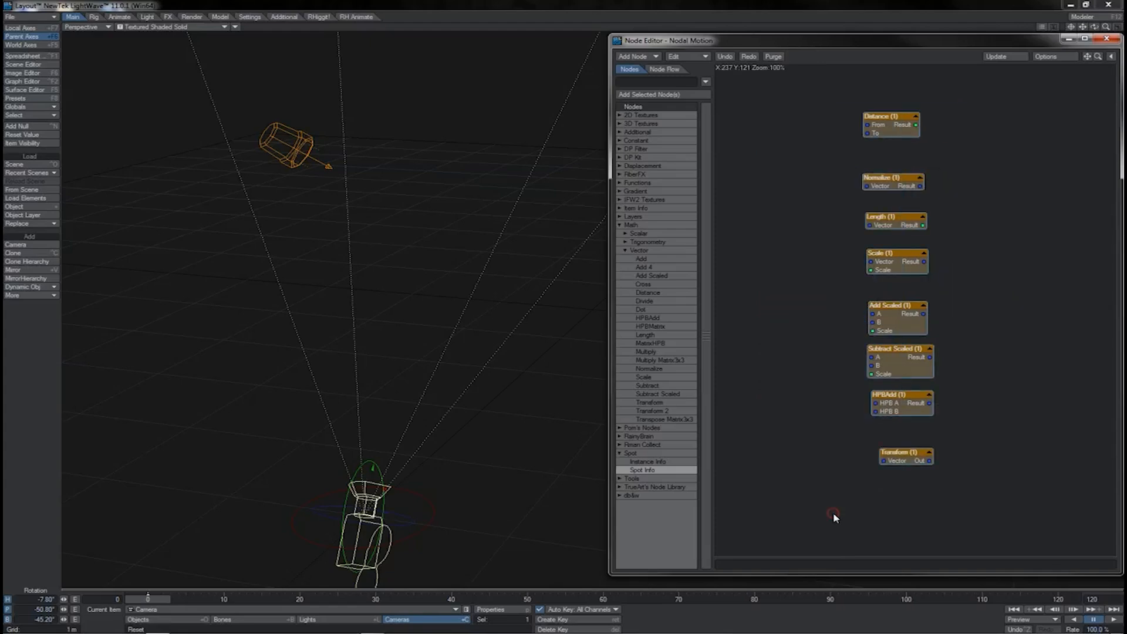